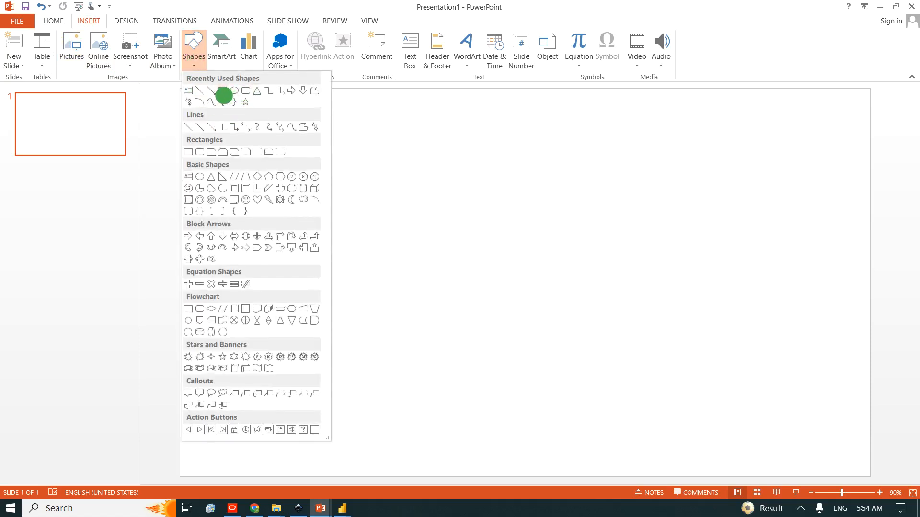
# - Draw a rectangle about 1.01" high and 13.33" wide across the slide's top edge and fill it with dark blue
pyautogui.click(223, 94)
pyautogui.moveTo(186, 91)
pyautogui.mouseDown()
pyautogui.moveTo(254, 140)
pyautogui.moveTo(637, 129)
pyautogui.moveTo(870, 142)
pyautogui.mouseUp()
pyautogui.moveTo(184, 117); pyautogui.dragTo(178, 119)
pyautogui.click(334, 48)
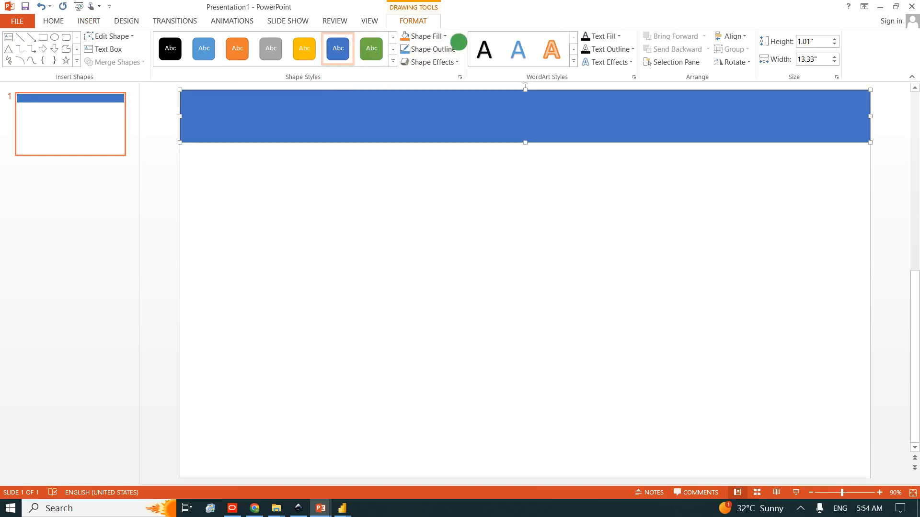
pyautogui.click(446, 37)
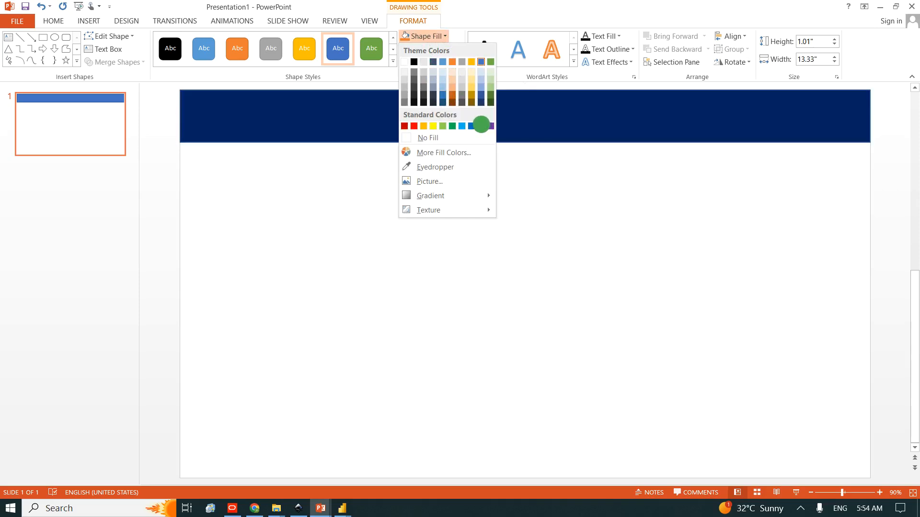
pyautogui.click(481, 125)
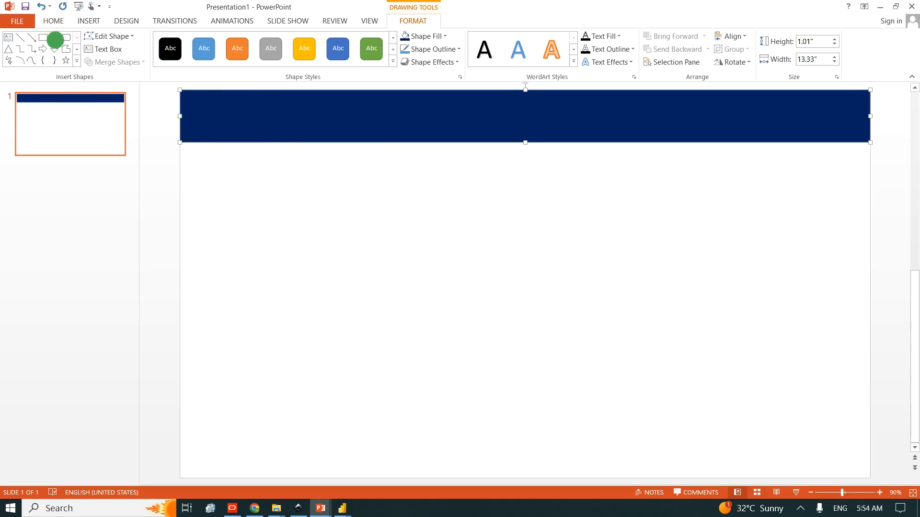
# - Draw a sidebar rectangle about 6.49" high and 3.38" wide along the slide's left edge, flush under the banner, and fill it with dark blue
pyautogui.click(43, 38)
pyautogui.moveTo(182, 145); pyautogui.dragTo(355, 476)
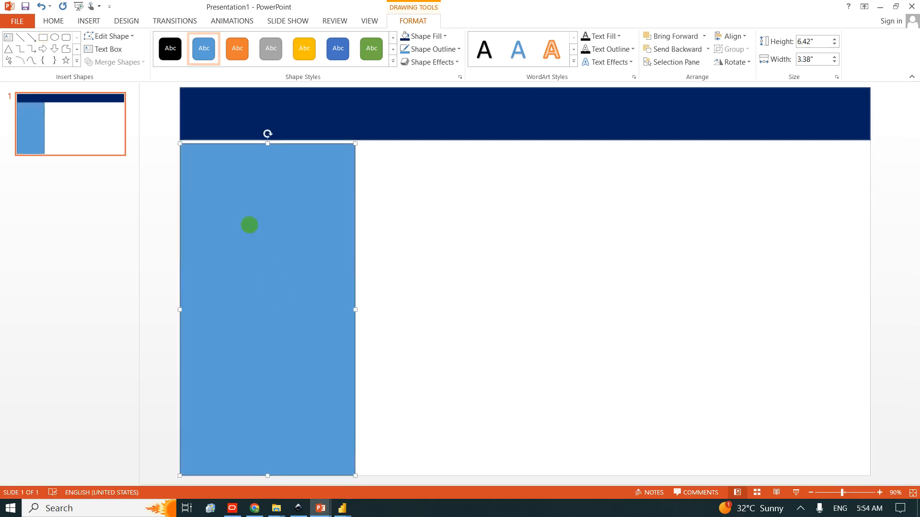
pyautogui.moveTo(267, 145); pyautogui.dragTo(267, 142)
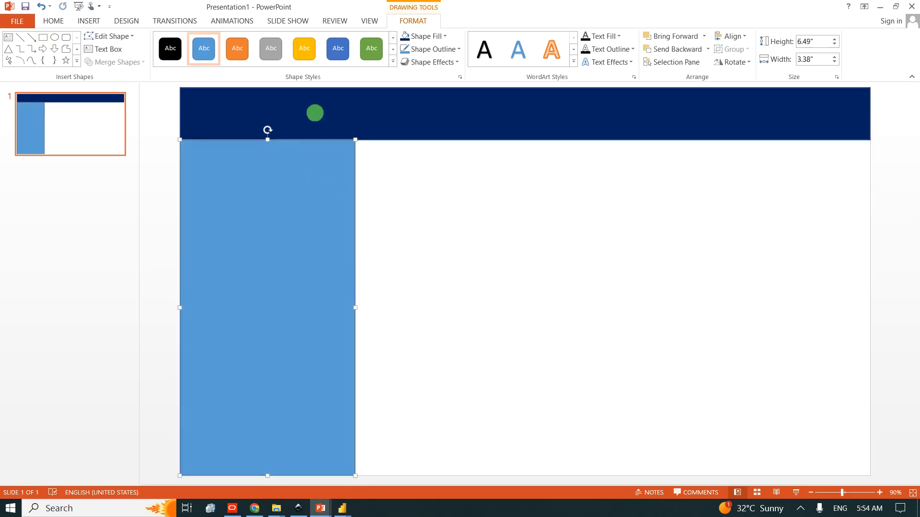
pyautogui.click(329, 102)
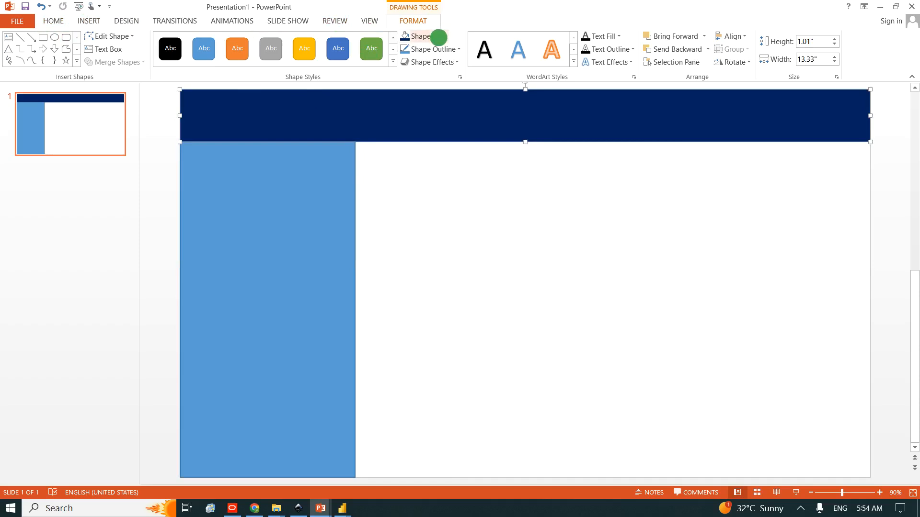
pyautogui.click(230, 226)
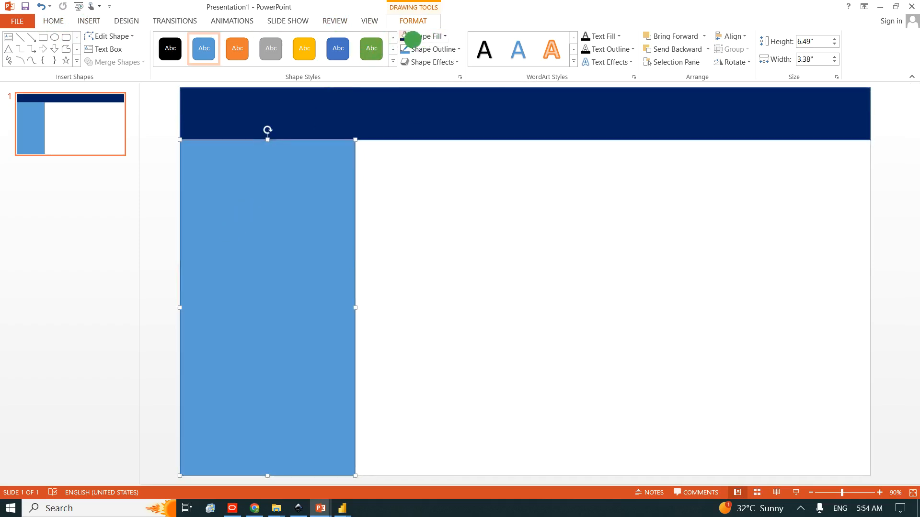
pyautogui.click(413, 38)
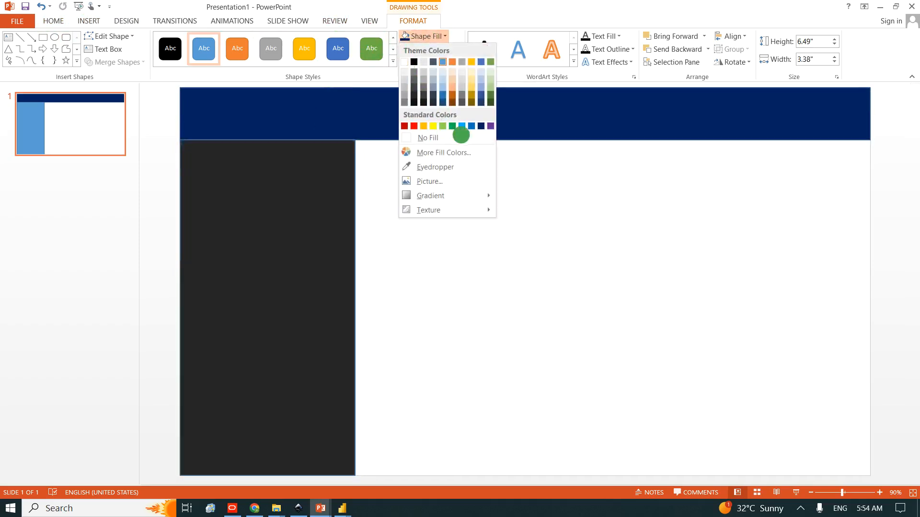
pyautogui.click(481, 125)
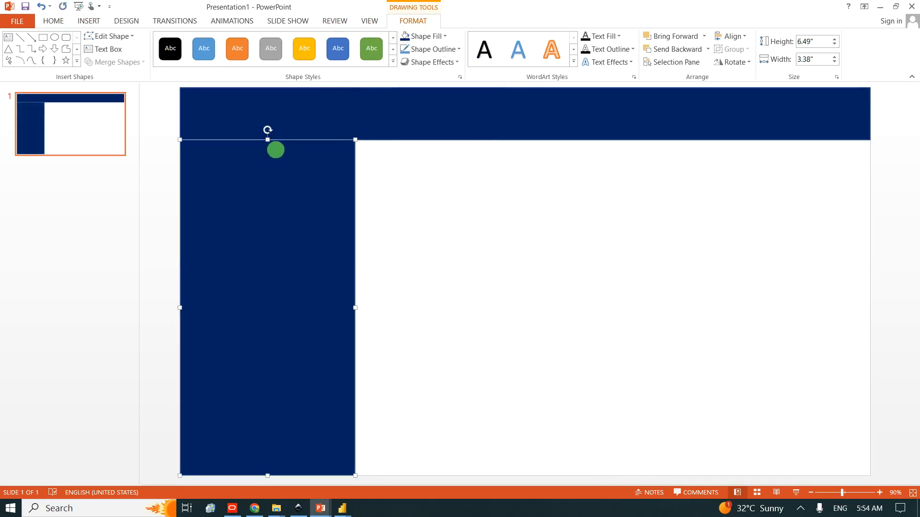
pyautogui.click(438, 200)
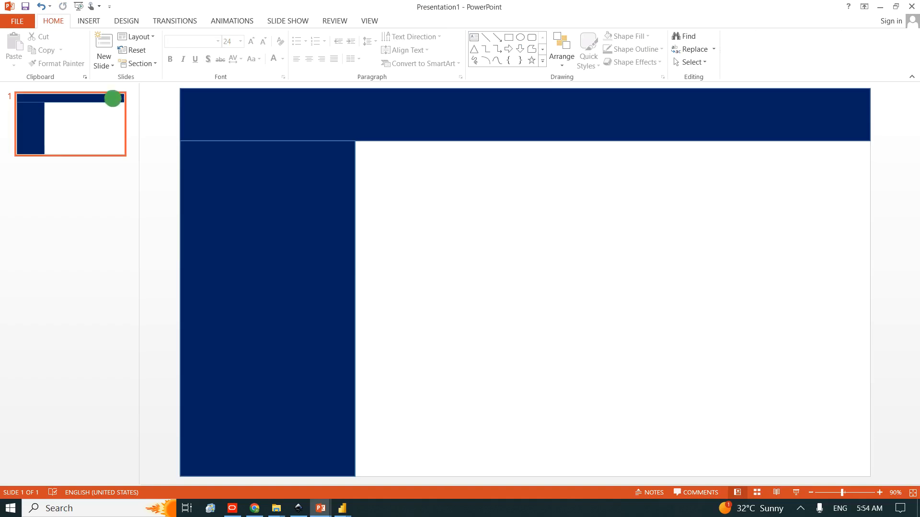
# - Give the top banner rectangle a red outline with a weight of 2¼ pt
pyautogui.click(323, 115)
pyautogui.doubleClick(323, 115)
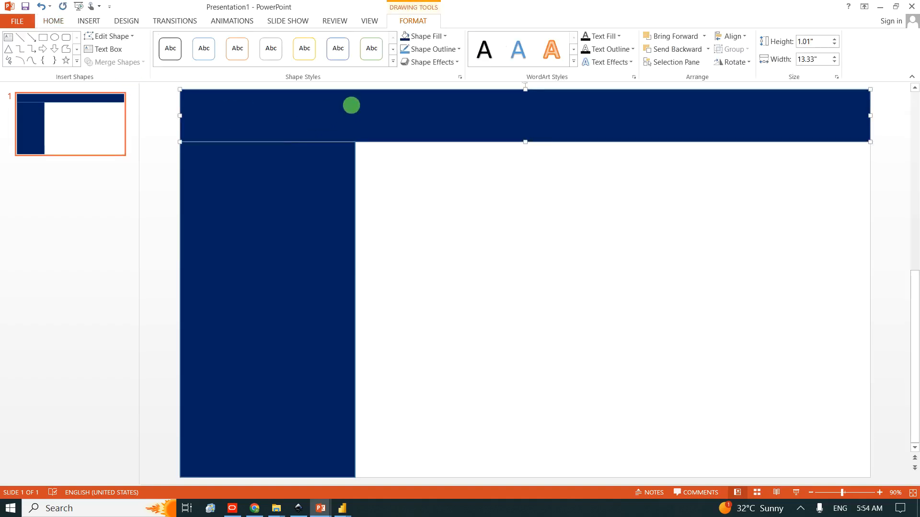
pyautogui.click(458, 48)
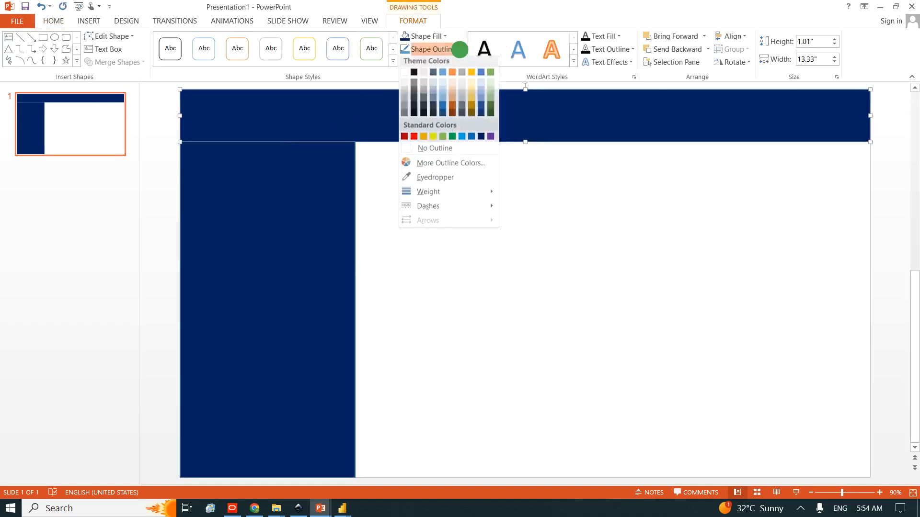
pyautogui.click(414, 140)
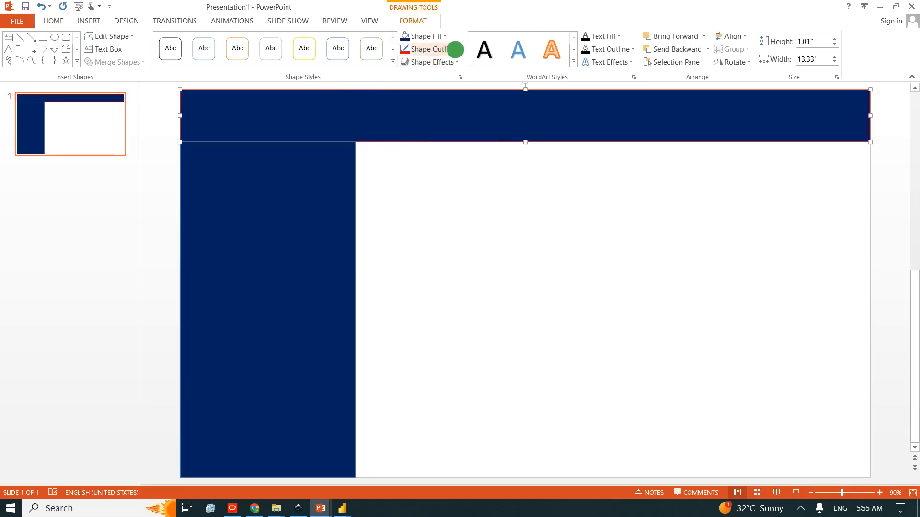
pyautogui.click(455, 50)
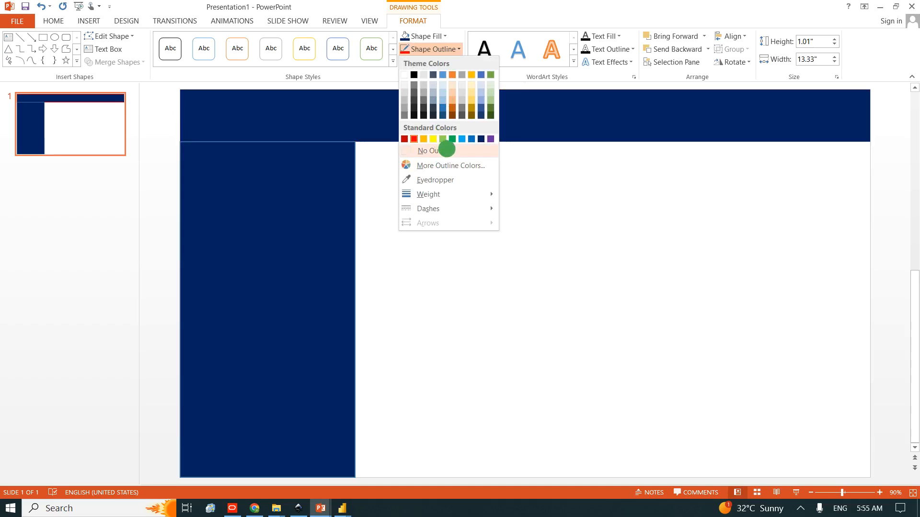
pyautogui.moveTo(493, 195)
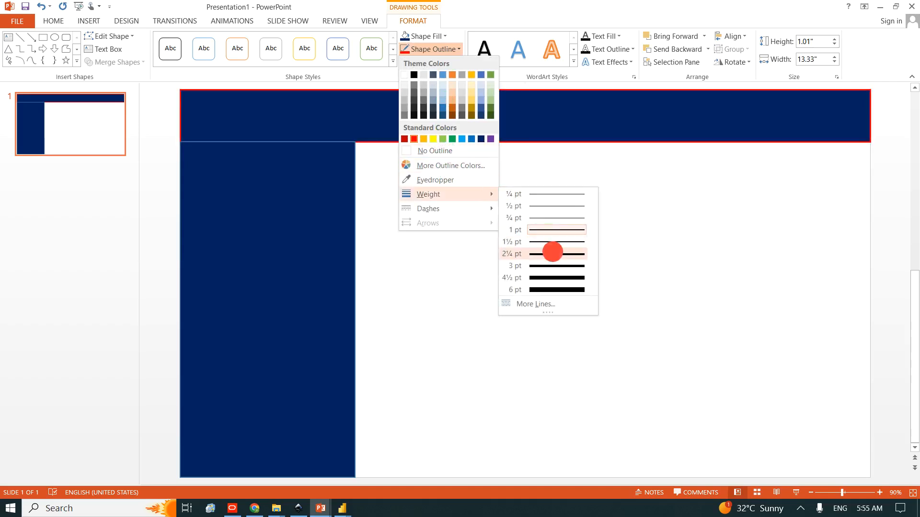
pyautogui.click(553, 252)
# - Give the sidebar rectangle a red outline with a weight of 2¼ pt
pyautogui.click(235, 225)
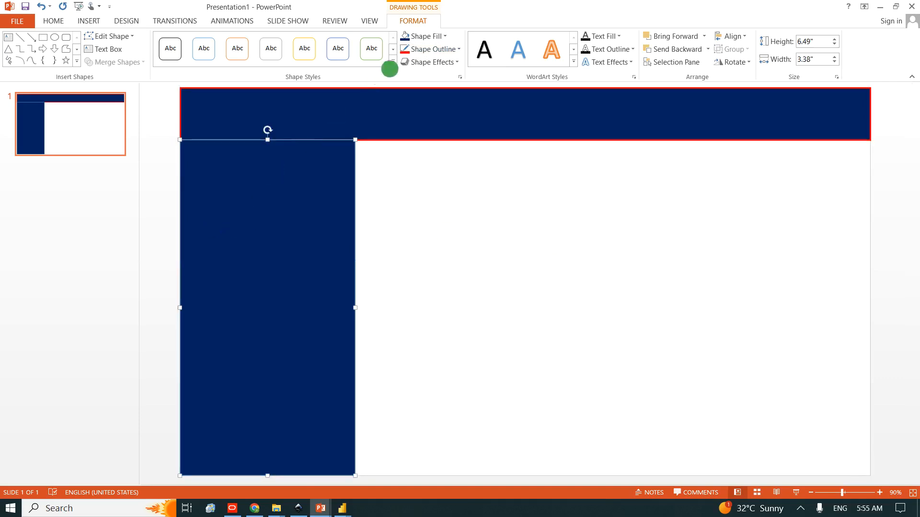
pyautogui.click(427, 50)
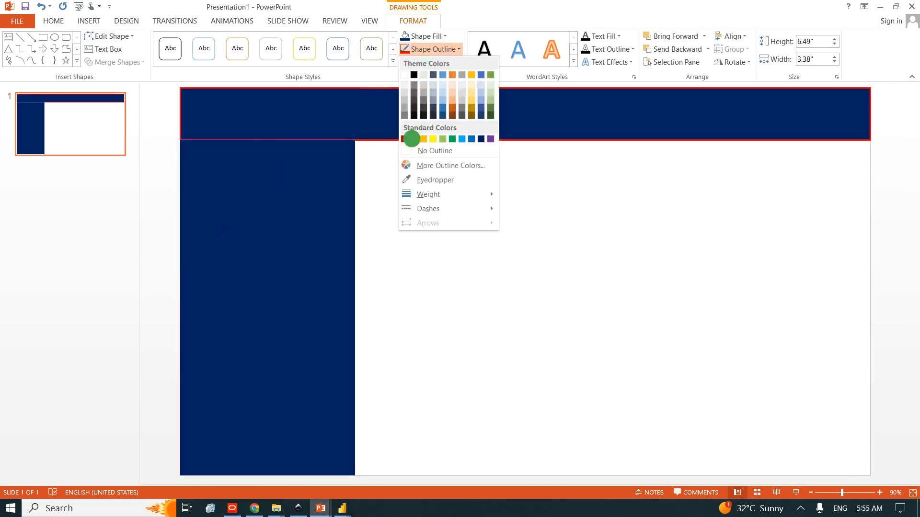
pyautogui.click(413, 138)
pyautogui.click(430, 52)
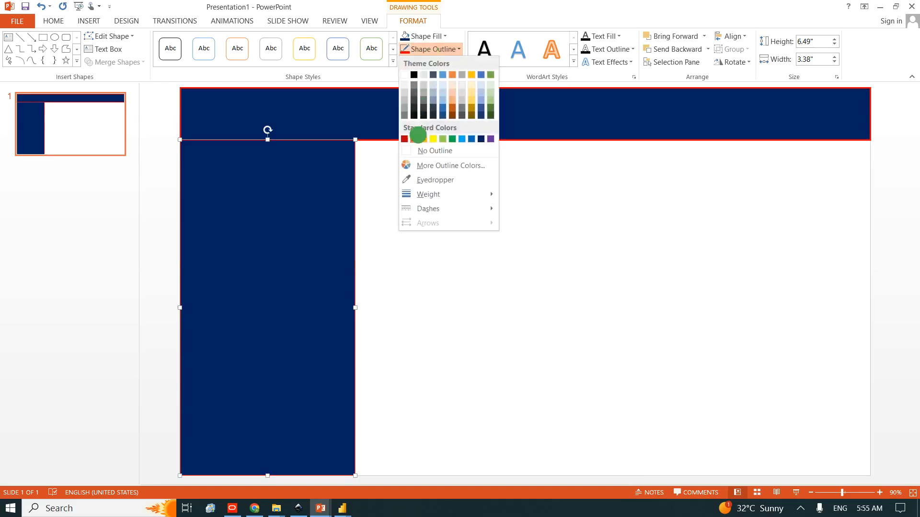
pyautogui.moveTo(484, 191)
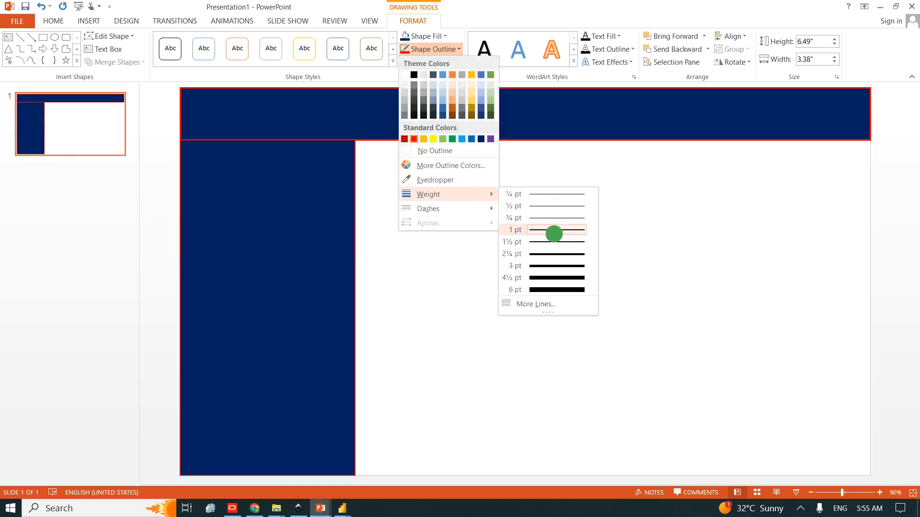
pyautogui.click(559, 253)
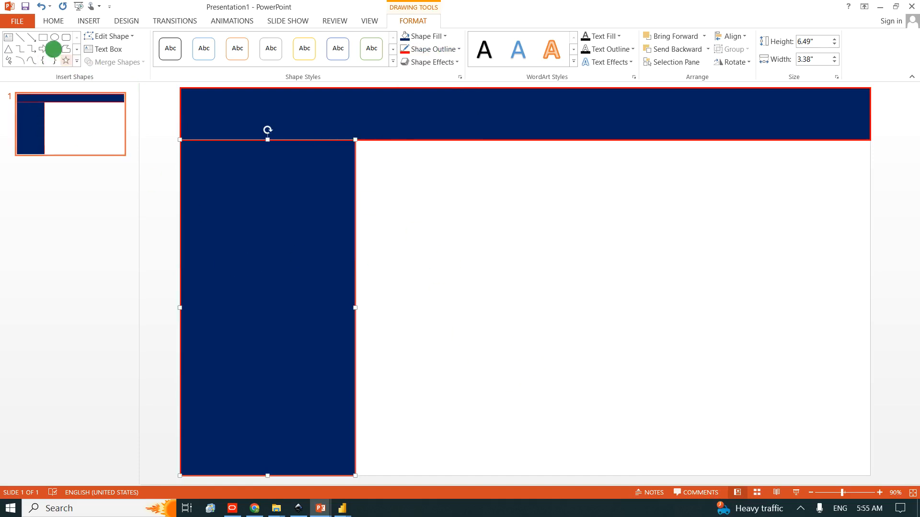
# - Draw a rectangle about 2.49" high and 9.94" wide beside the sidebar, directly under the banner, and fill it with white
pyautogui.click(42, 38)
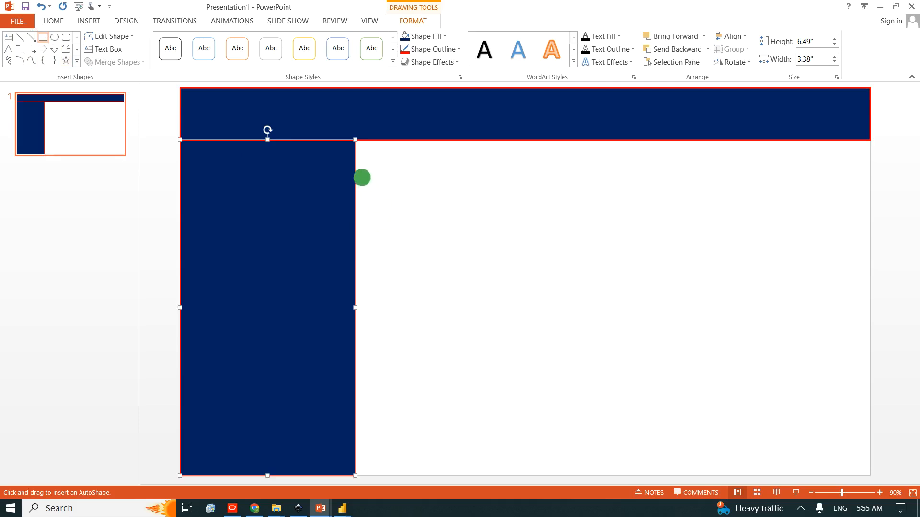
pyautogui.moveTo(356, 141)
pyautogui.mouseDown()
pyautogui.moveTo(362, 163)
pyautogui.moveTo(813, 310)
pyautogui.moveTo(852, 293)
pyautogui.moveTo(867, 261)
pyautogui.moveTo(868, 269)
pyautogui.mouseUp()
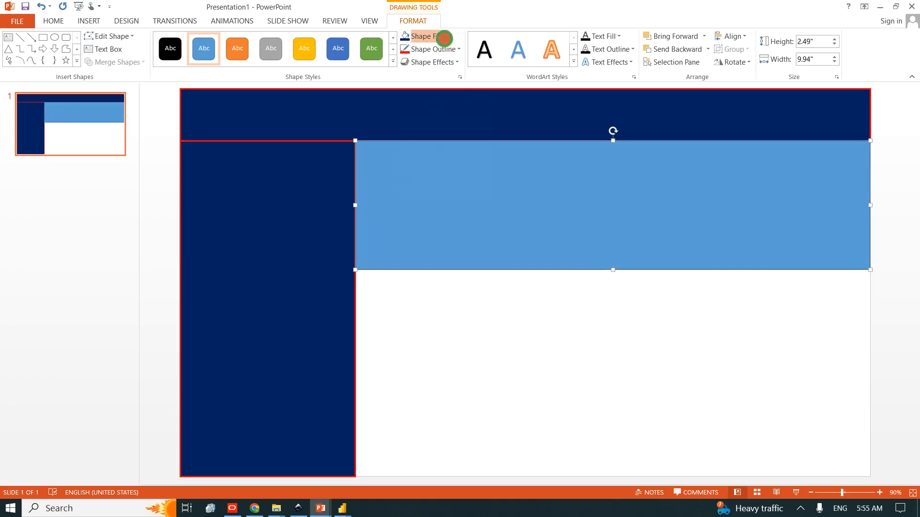
pyautogui.click(445, 38)
pyautogui.click(405, 61)
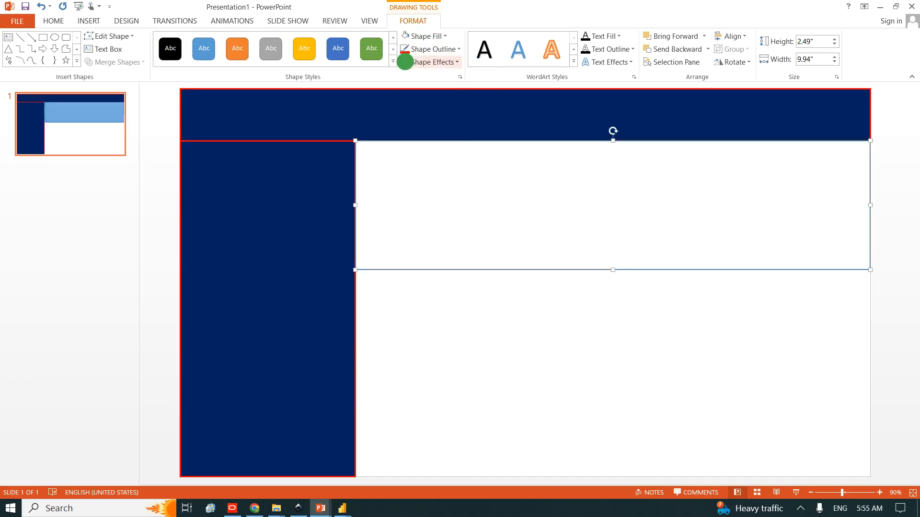
# - Give the white rectangle a red outline with a weight of 2¼ pt
pyautogui.click(418, 49)
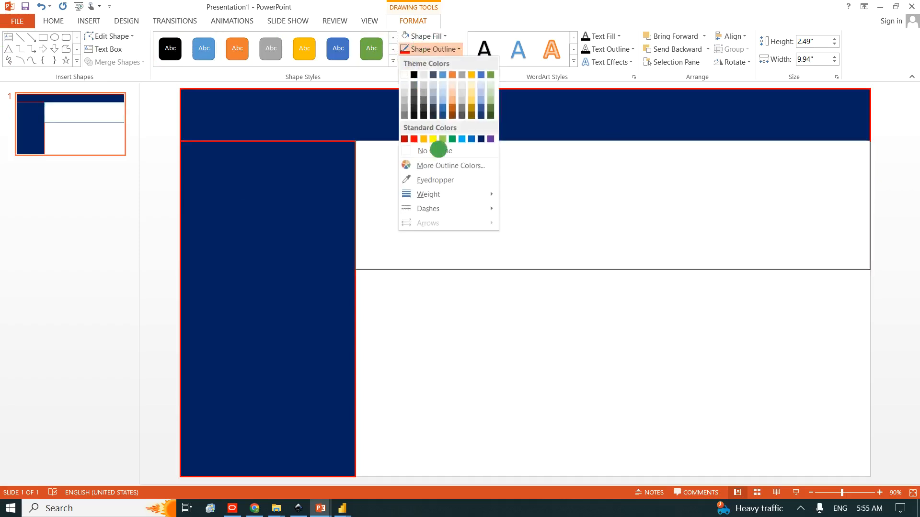
pyautogui.click(414, 139)
pyautogui.click(448, 50)
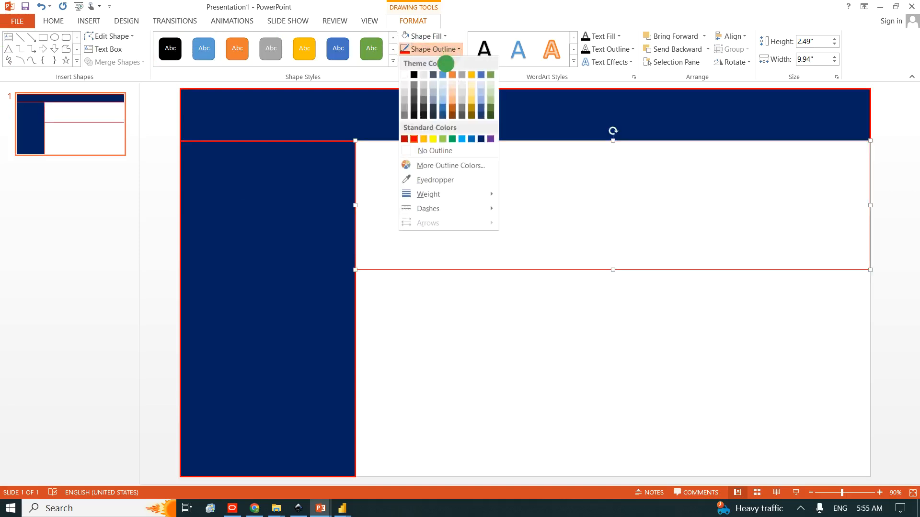
pyautogui.moveTo(483, 194)
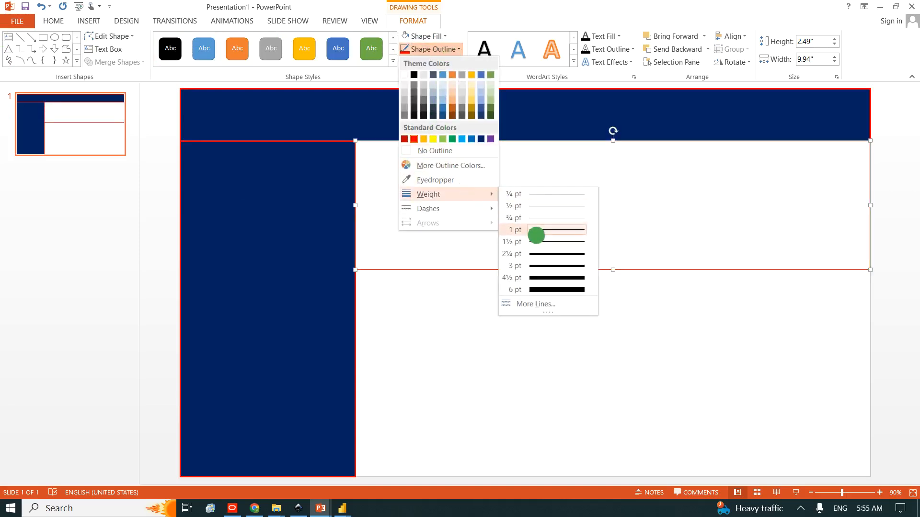
pyautogui.click(543, 254)
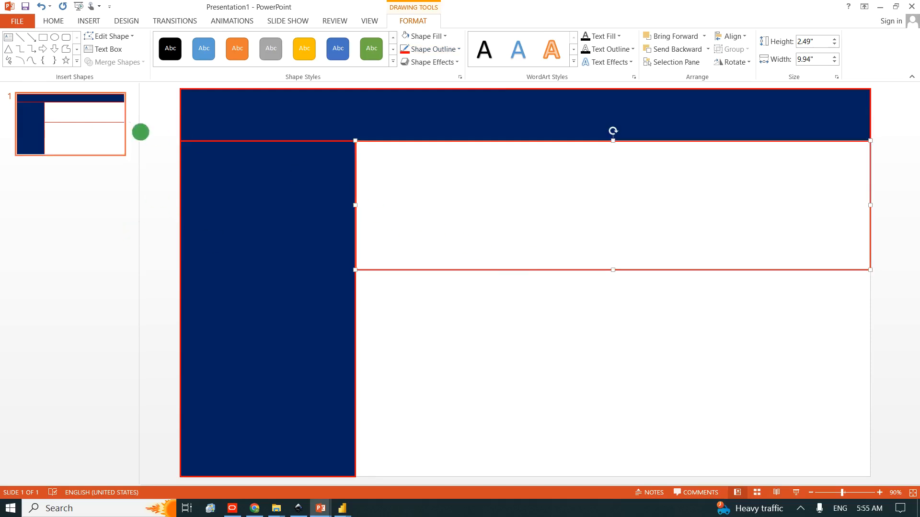
# - Duplicate the white rectangle directly below itself and shorten the copy to about 1.01" high
pyautogui.click(497, 218)
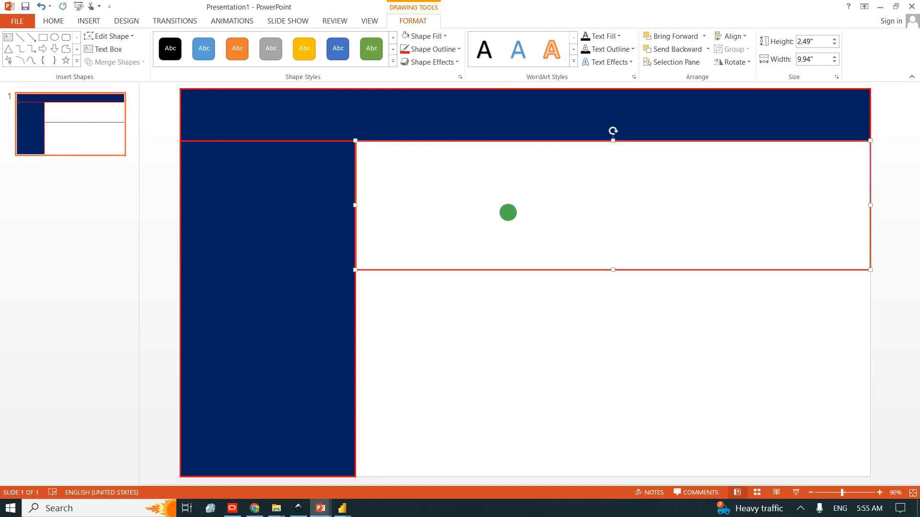
pyautogui.moveTo(511, 211); pyautogui.dragTo(538, 339)
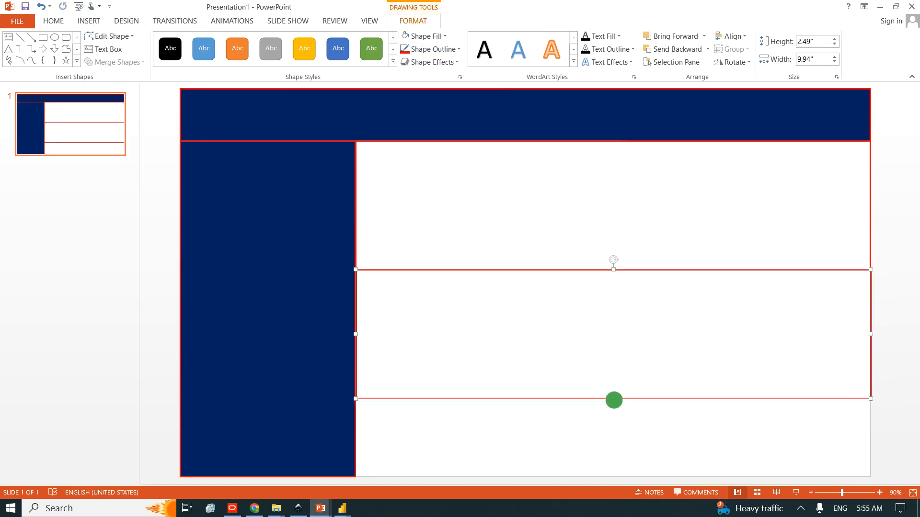
pyautogui.moveTo(612, 393); pyautogui.dragTo(608, 321)
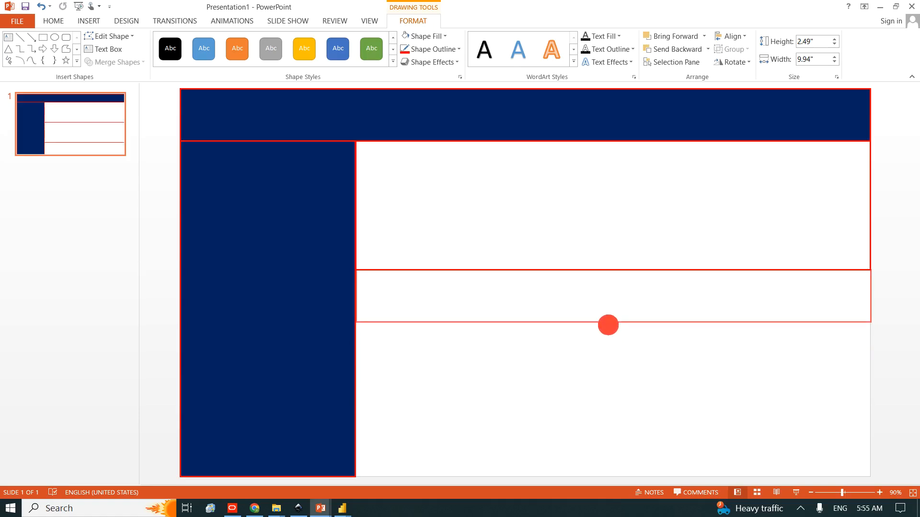
pyautogui.moveTo(608, 325); pyautogui.dragTo(608, 326)
# - Swap the two white rectangles, placing the short one under the banner at about 1.09" high and the taller one flush beneath it
pyautogui.click(596, 194)
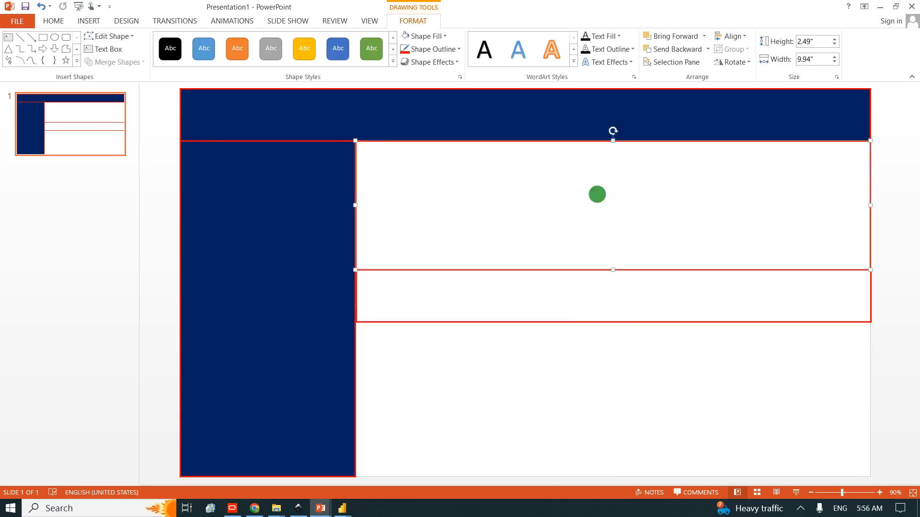
pyautogui.moveTo(596, 190); pyautogui.dragTo(618, 372)
pyautogui.moveTo(592, 288); pyautogui.dragTo(584, 159)
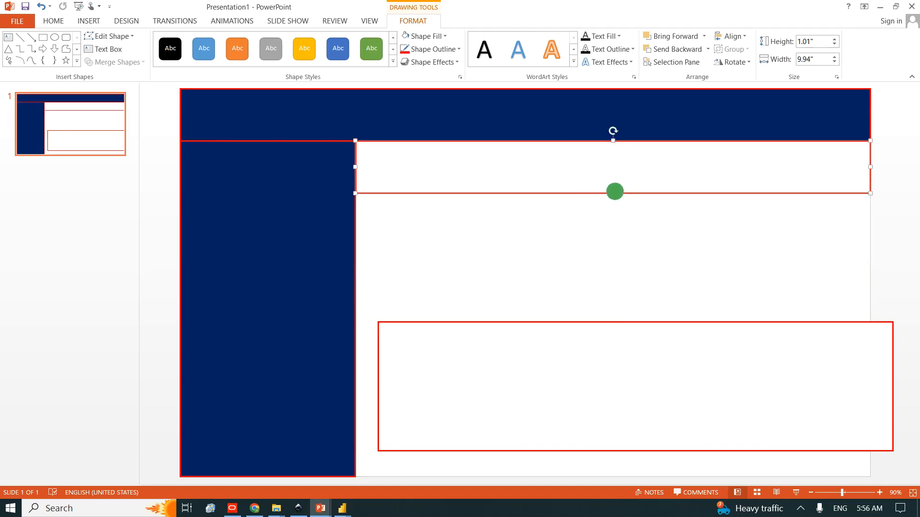
pyautogui.moveTo(612, 193); pyautogui.dragTo(612, 197)
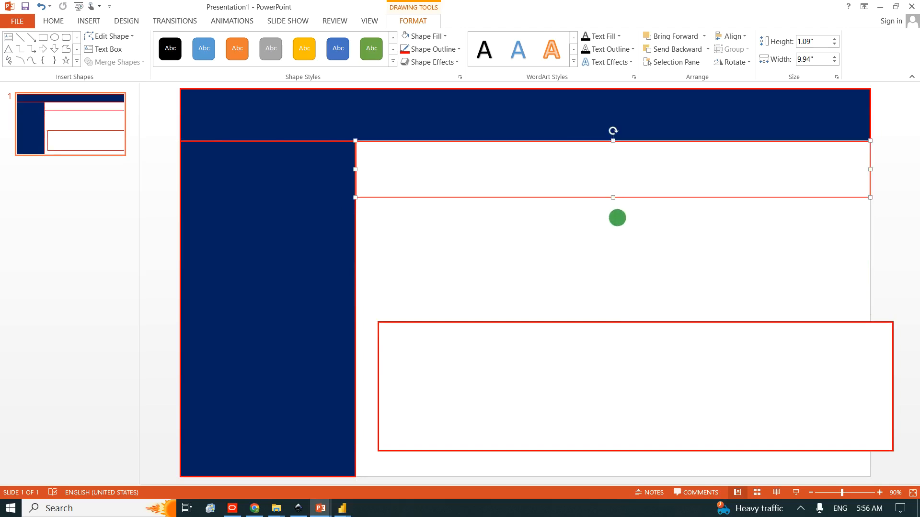
pyautogui.click(624, 350)
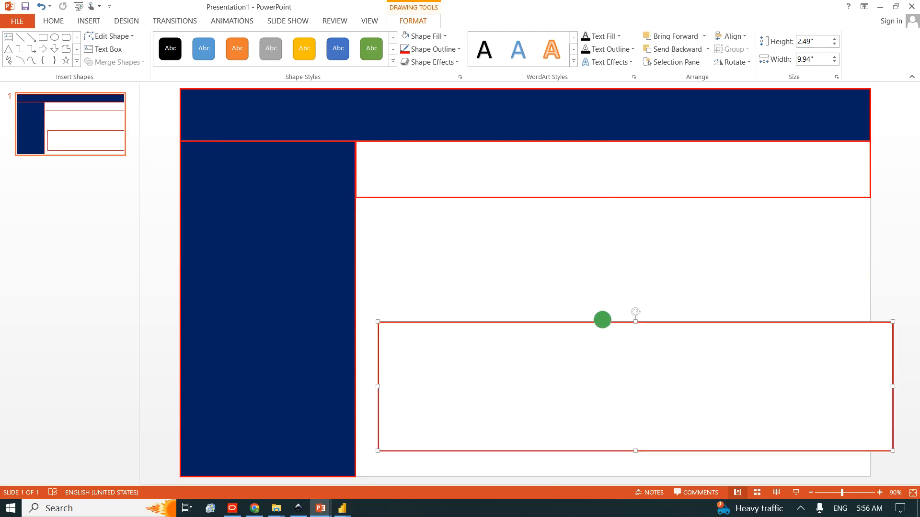
pyautogui.moveTo(603, 321); pyautogui.dragTo(582, 199)
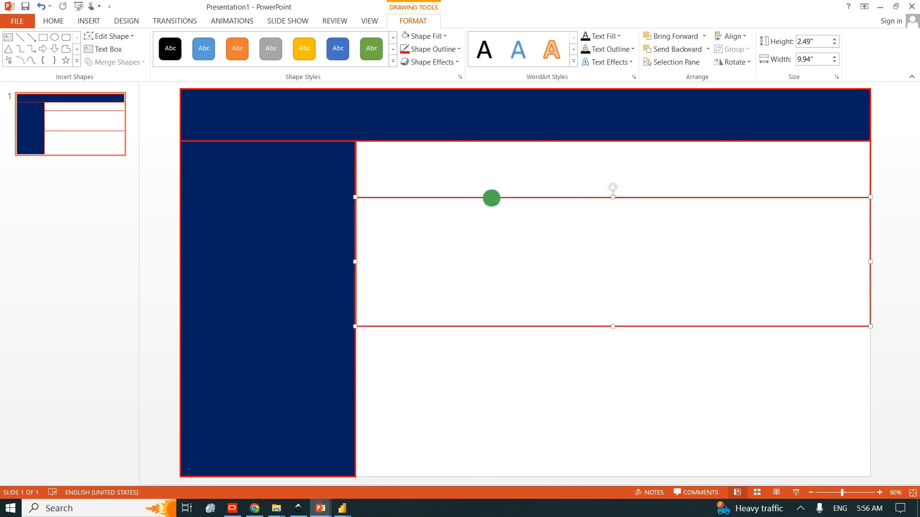
# - Duplicate the taller white rectangle directly below itself and stretch the copy to the slide's bottom edge, about 2.91" high
pyautogui.click(625, 273)
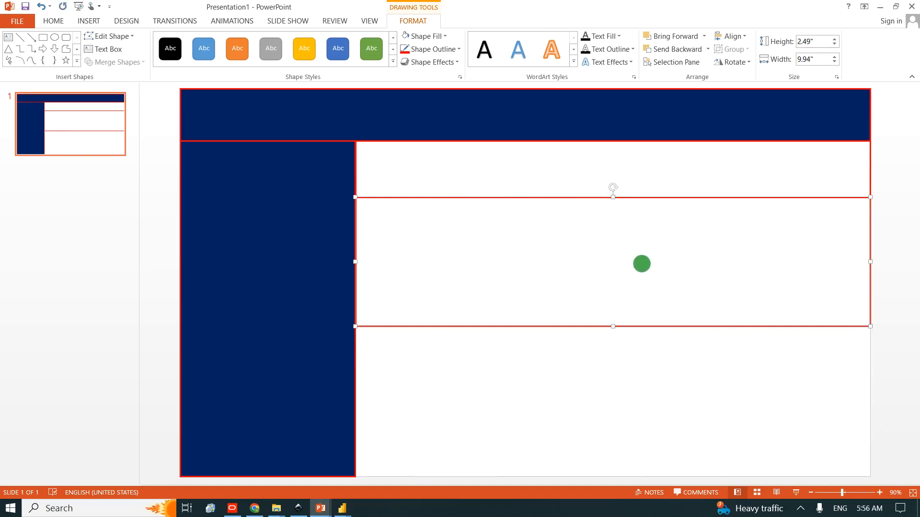
pyautogui.hotkey('ctrl', 'v')
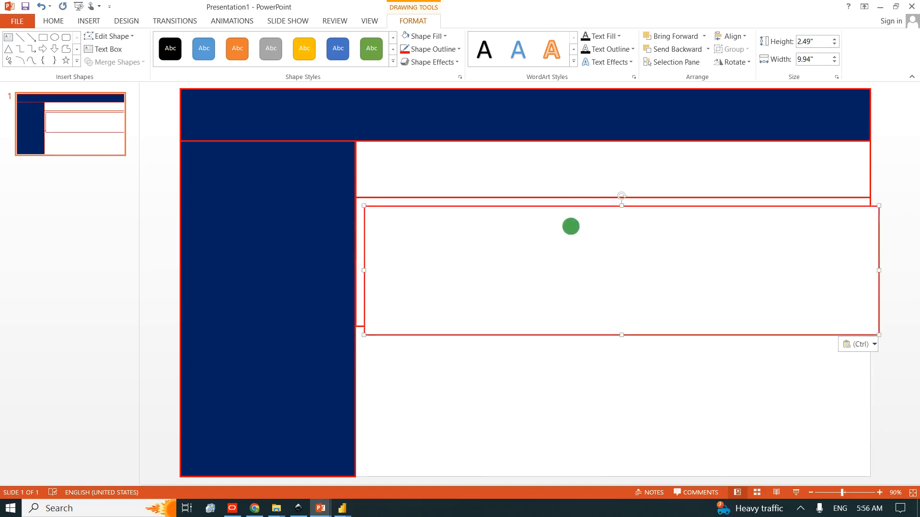
pyautogui.moveTo(630, 264); pyautogui.dragTo(621, 385)
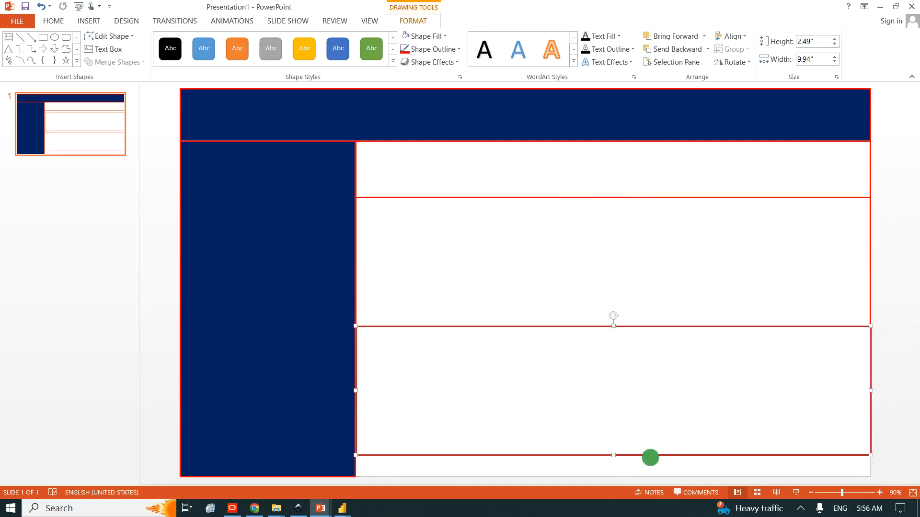
pyautogui.moveTo(613, 454); pyautogui.dragTo(618, 477)
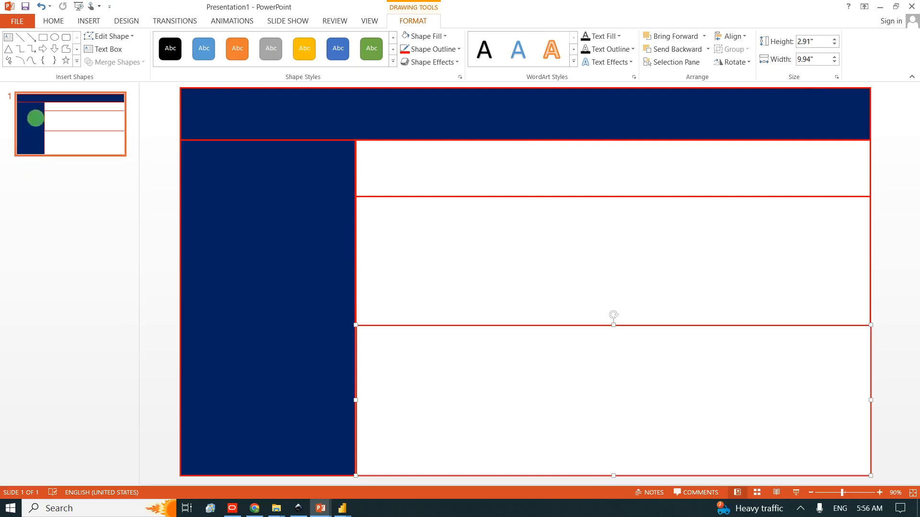
# - Insert the picture "logo" from the Gluespark Logo folder inside My Document on the Desktop
pyautogui.click(84, 22)
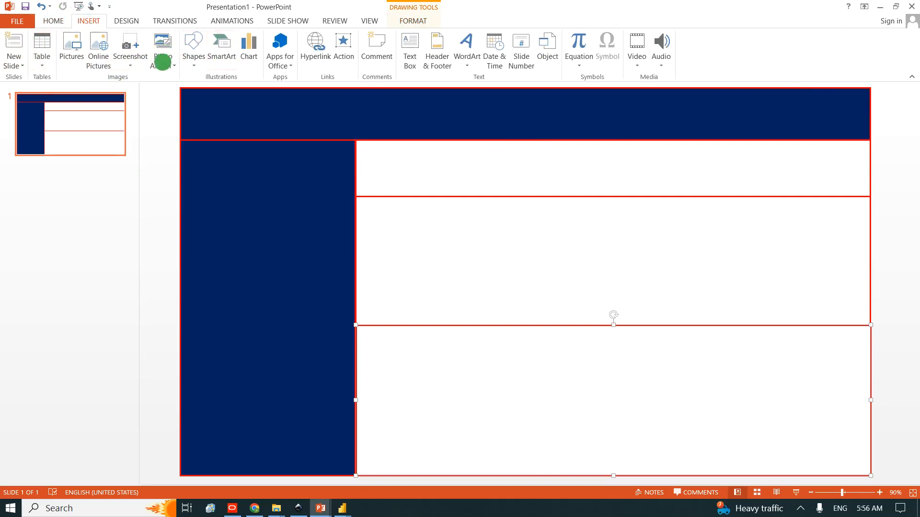
pyautogui.click(80, 42)
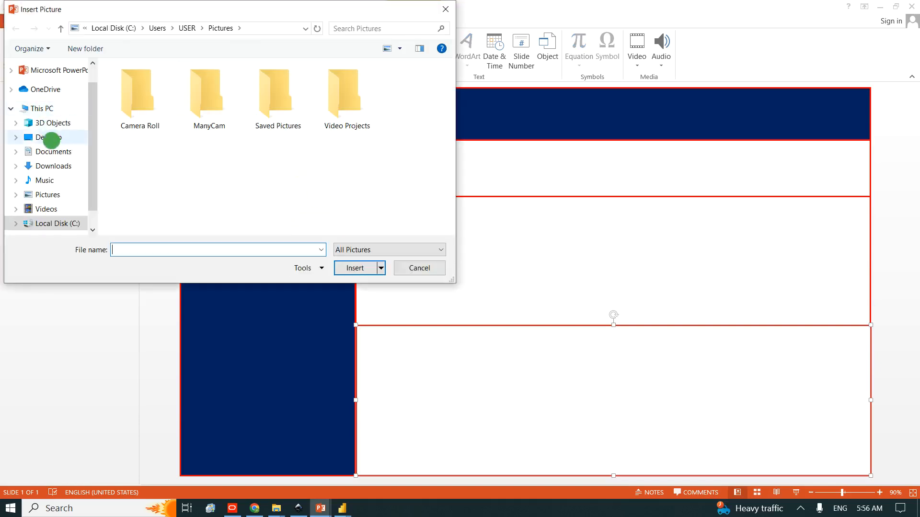
pyautogui.click(52, 138)
pyautogui.scroll(-1, 166, 189)
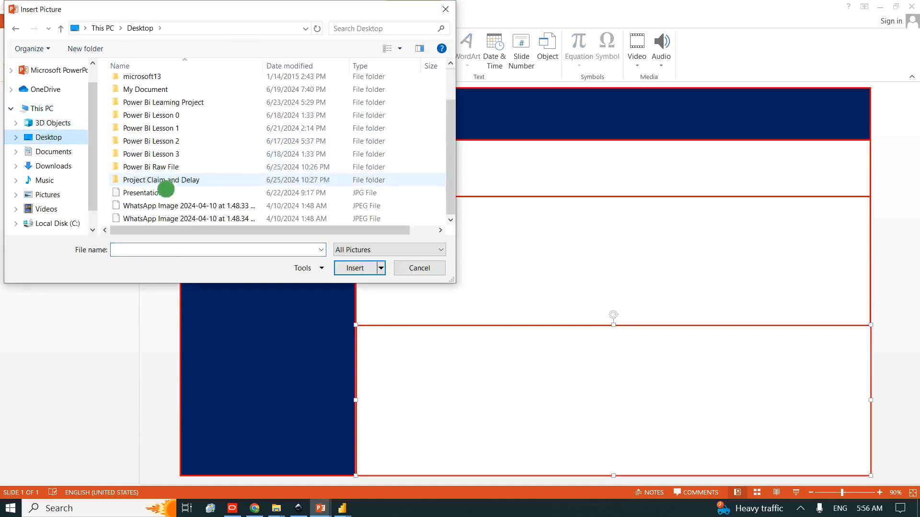
pyautogui.scroll(2, 164, 176)
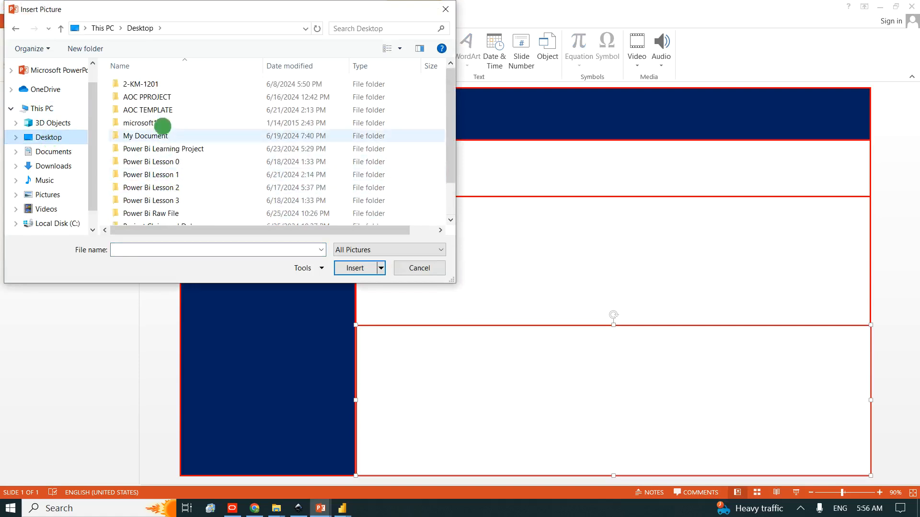
pyautogui.doubleClick(145, 136)
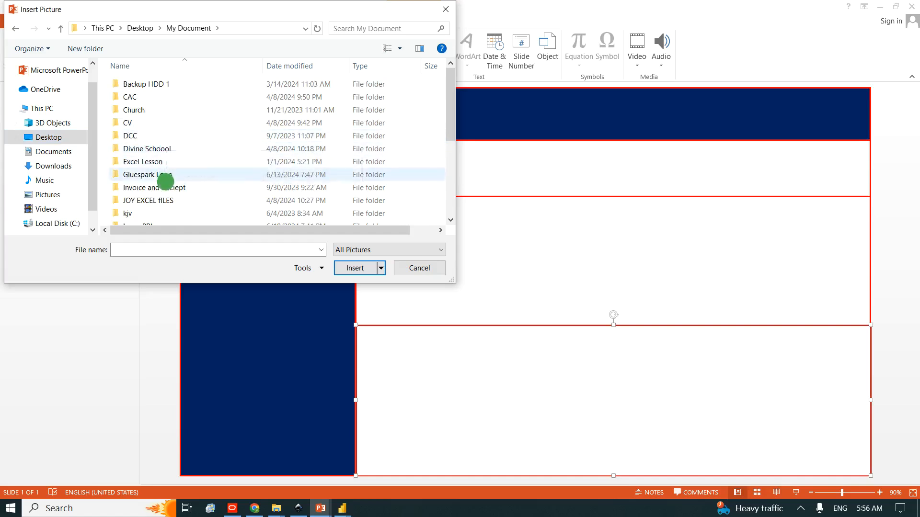
pyautogui.doubleClick(154, 176)
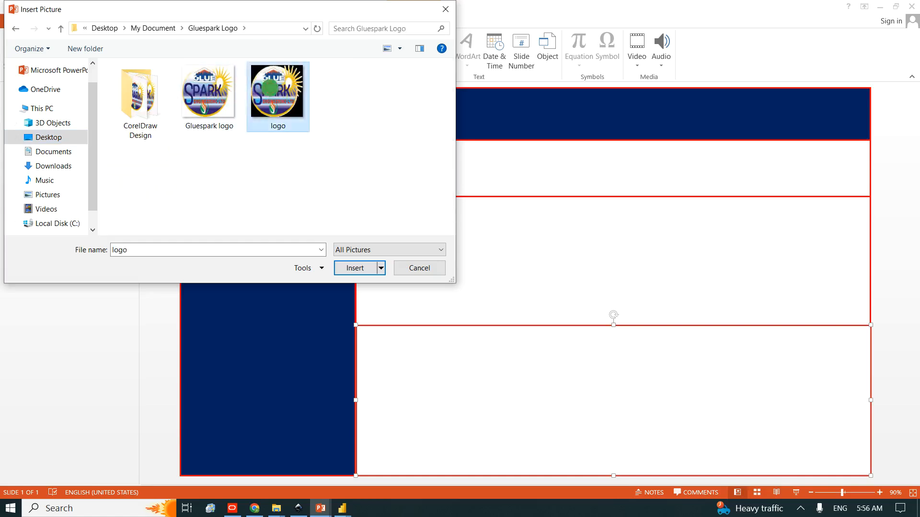
pyautogui.doubleClick(277, 91)
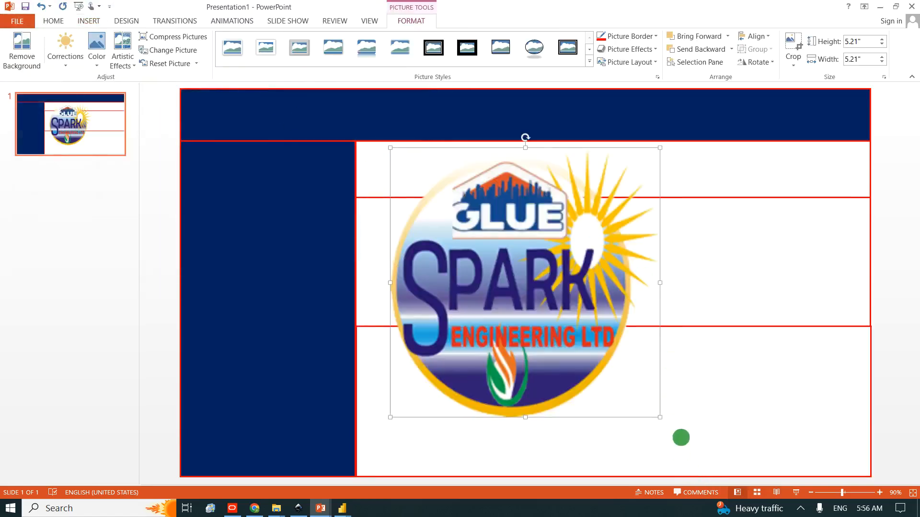
# - Shrink the logo to about 1.02" by 1.02" and place it at the right end of the dark blue banner
pyautogui.moveTo(662, 420); pyautogui.dragTo(455, 213)
pyautogui.moveTo(424, 174); pyautogui.dragTo(837, 112)
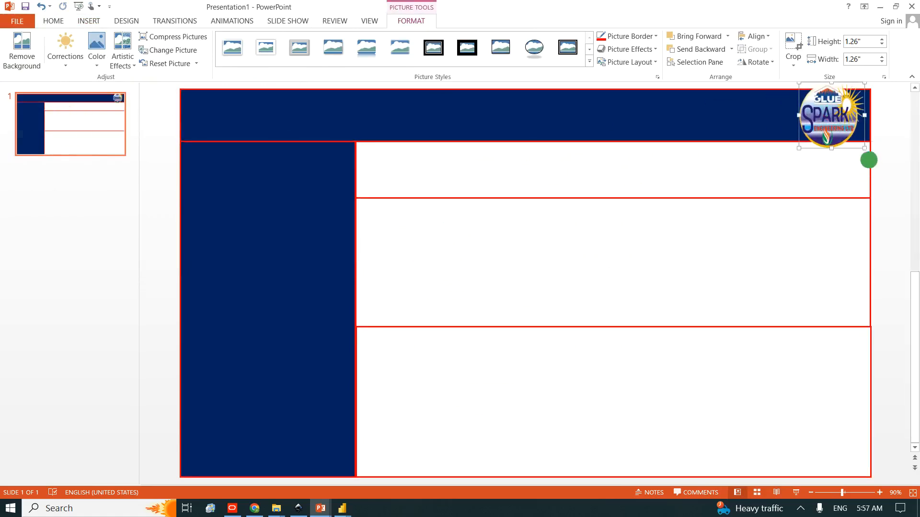
pyautogui.moveTo(865, 149); pyautogui.dragTo(852, 137)
pyautogui.moveTo(830, 101)
pyautogui.mouseDown()
pyautogui.moveTo(826, 114)
pyautogui.moveTo(846, 104)
pyautogui.mouseUp()
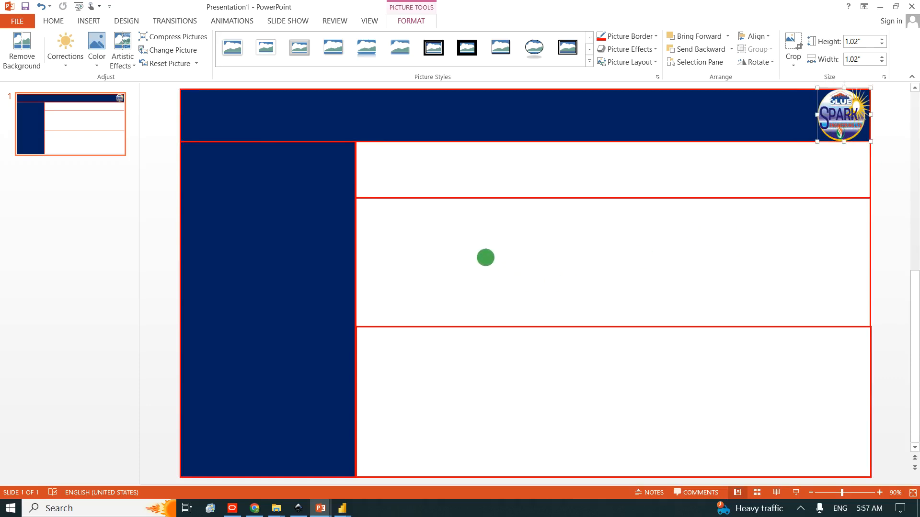
# - Raise the border between the two lower white rectangles slightly, shortening the middle one and extending the bottom one up to meet it
pyautogui.click(551, 283)
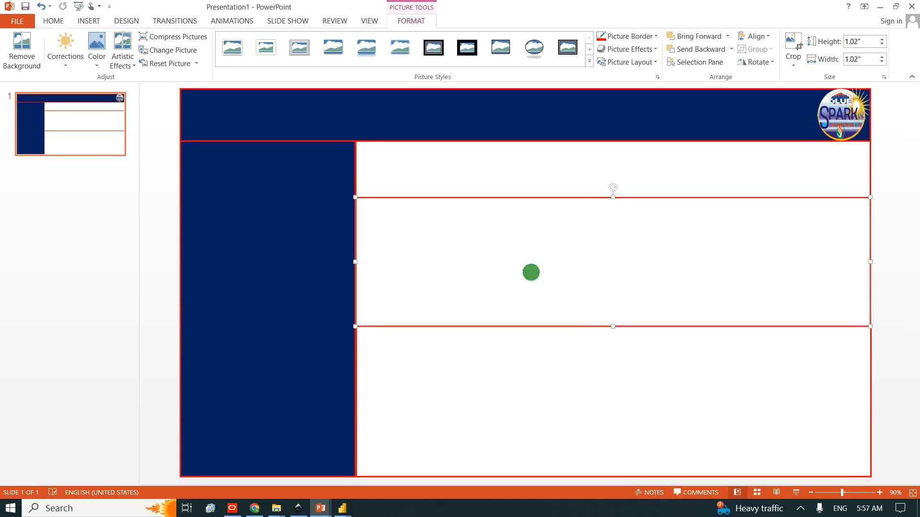
pyautogui.moveTo(613, 326); pyautogui.dragTo(616, 320)
pyautogui.click(619, 330)
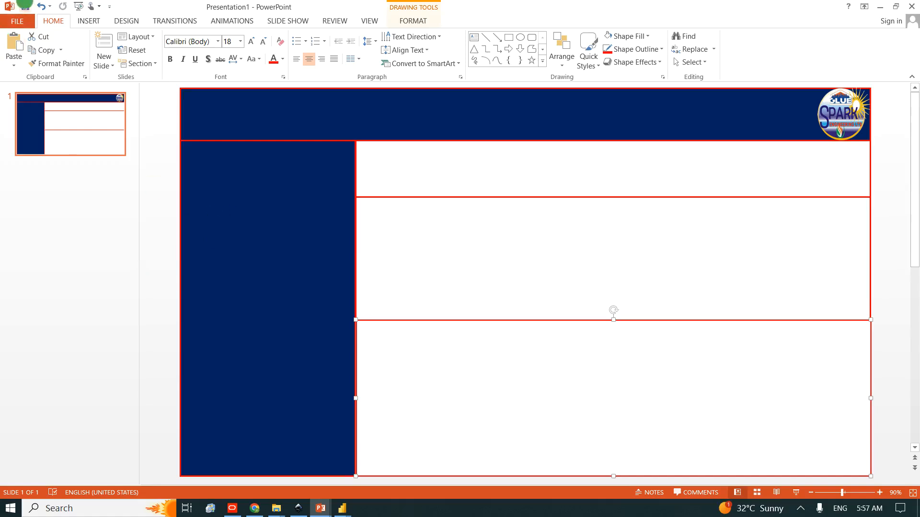
# - Start saving a copy of the presentation to the Desktop in JPEG File Interchange Format
pyautogui.click(17, 20)
pyautogui.click(23, 128)
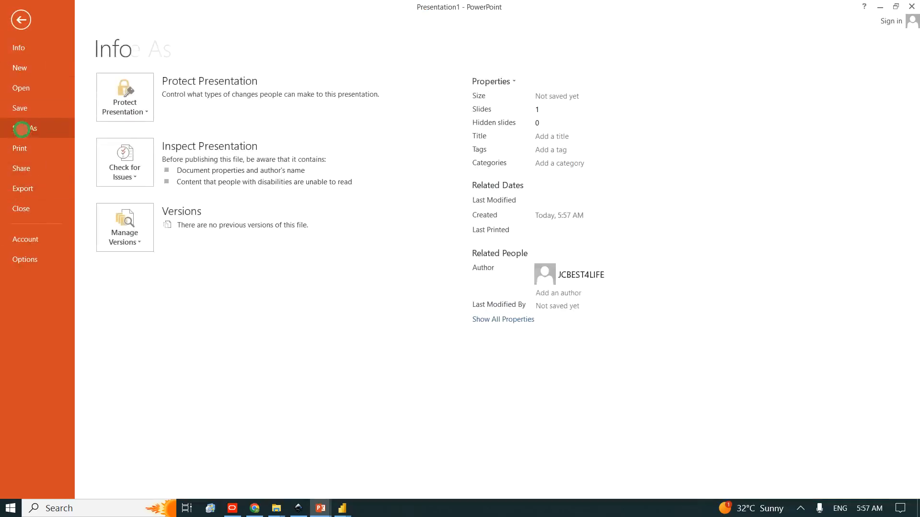
pyautogui.click(312, 191)
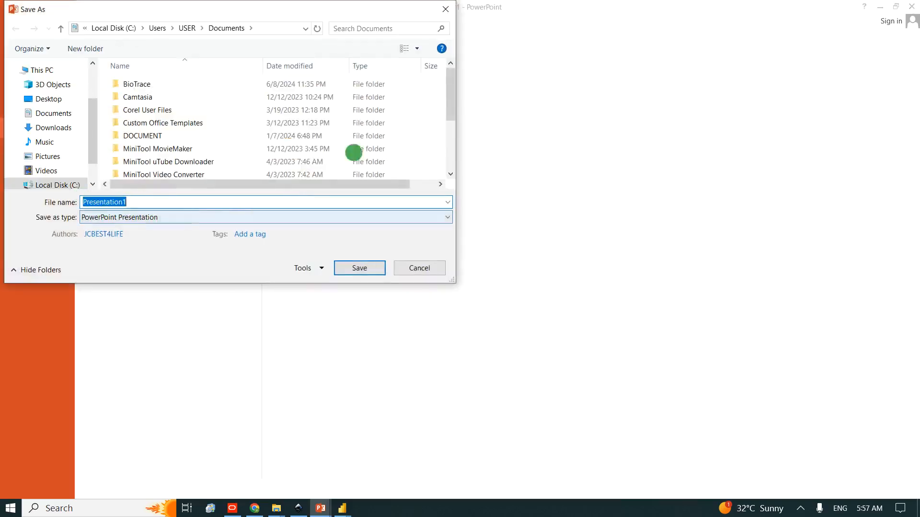
pyautogui.click(96, 219)
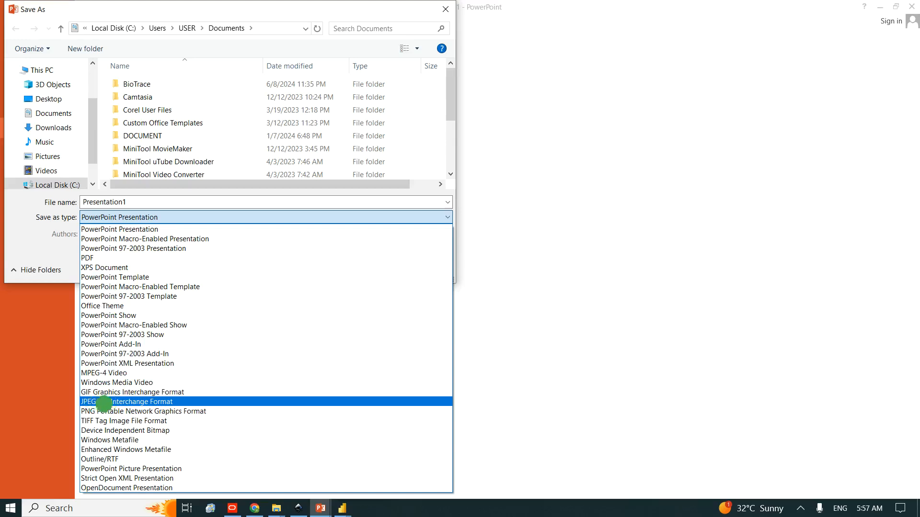
pyautogui.click(138, 401)
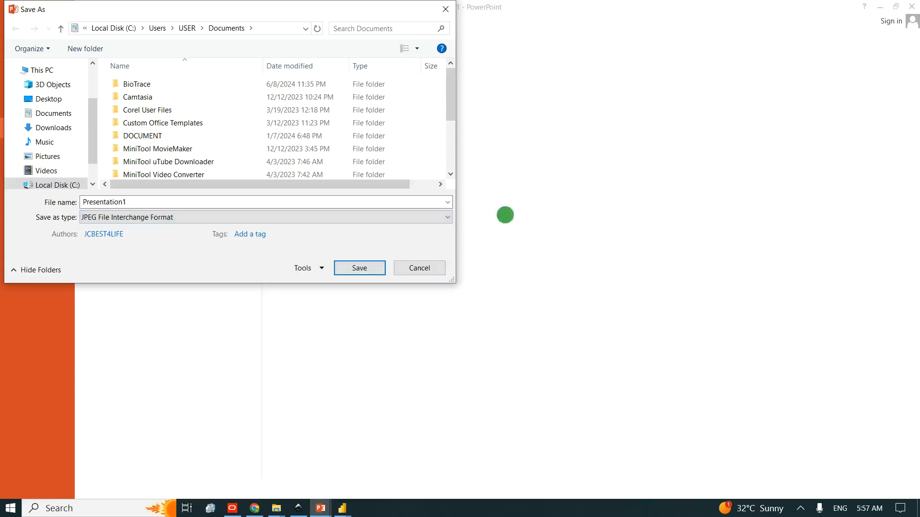
pyautogui.click(48, 98)
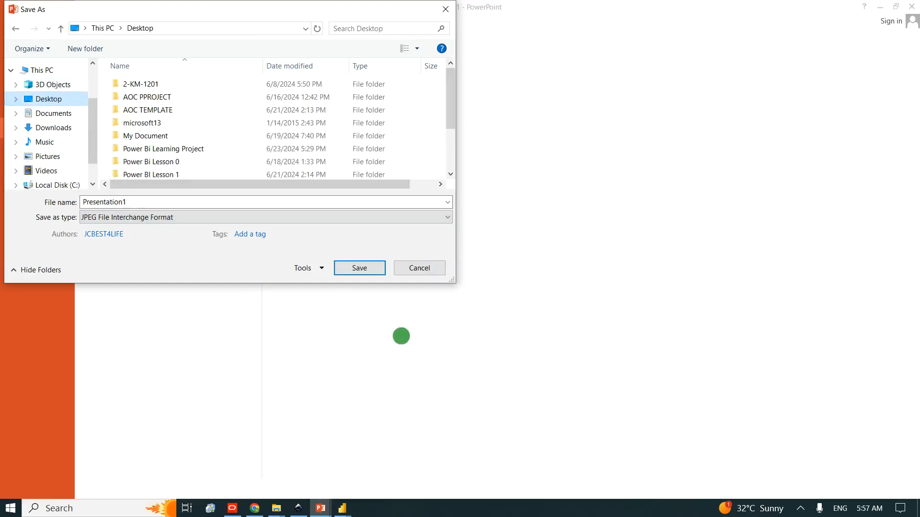
# - Name the file "Power Bi background Template" and export just this one slide
pyautogui.doubleClick(166, 198)
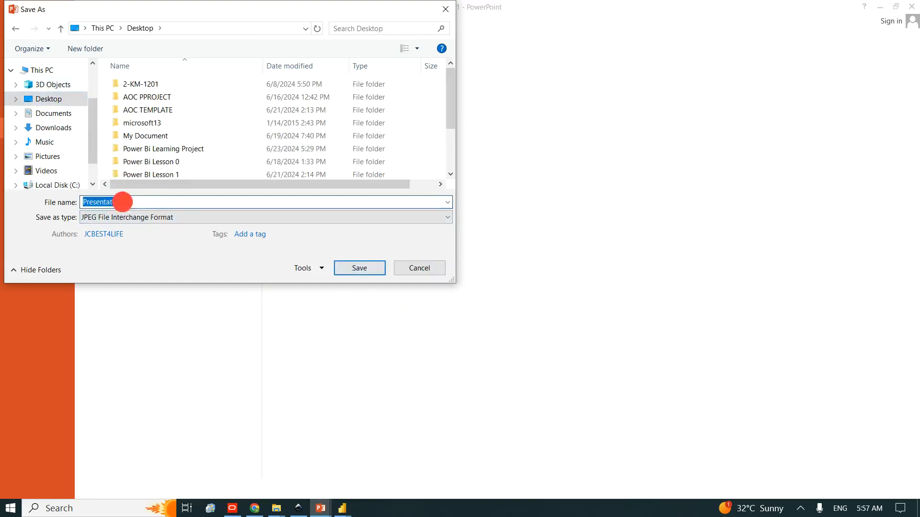
pyautogui.write('Po')
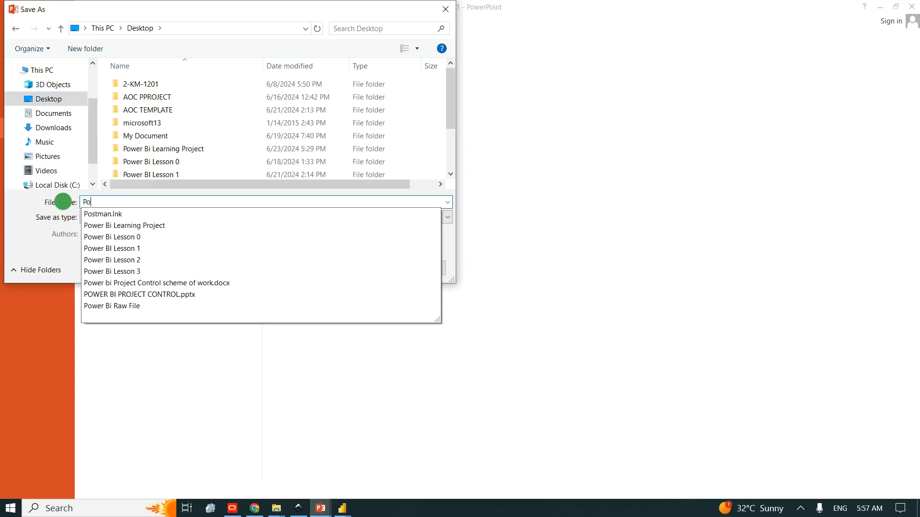
pyautogui.write('wer')
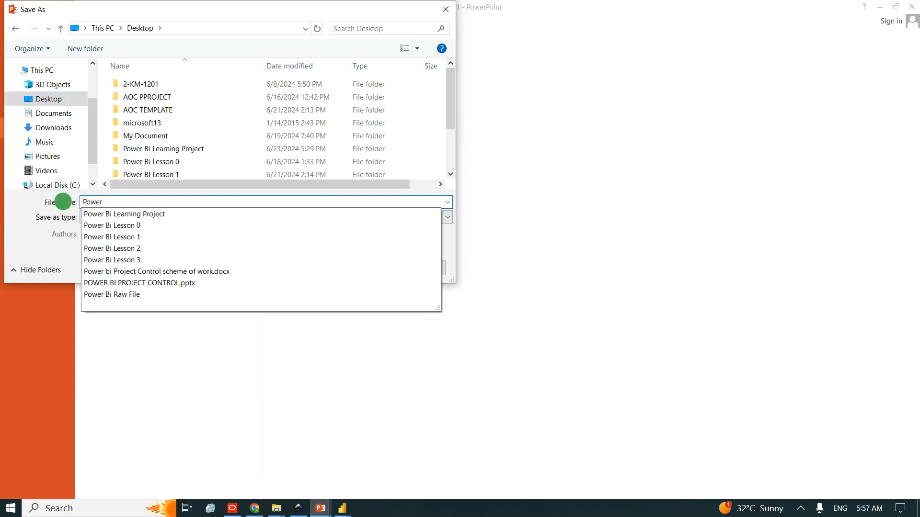
pyautogui.write(' Bi backgrou')
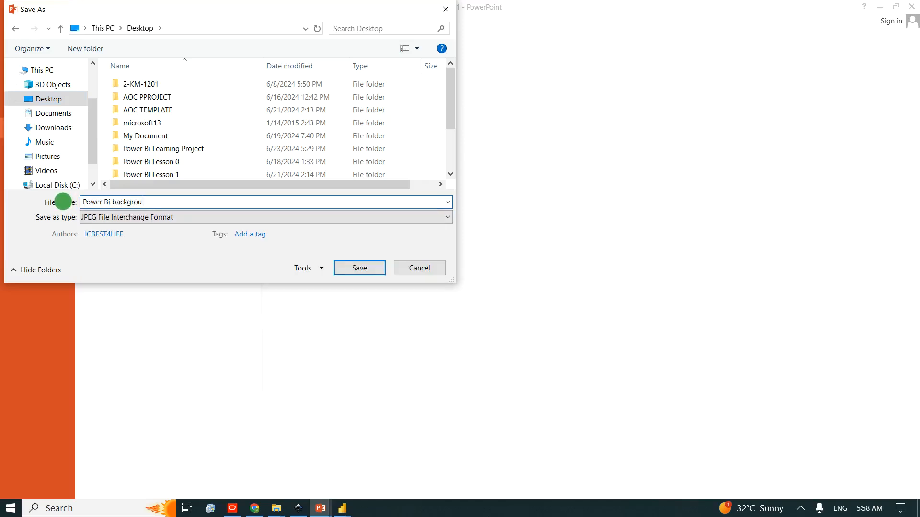
pyautogui.write('nd Template')
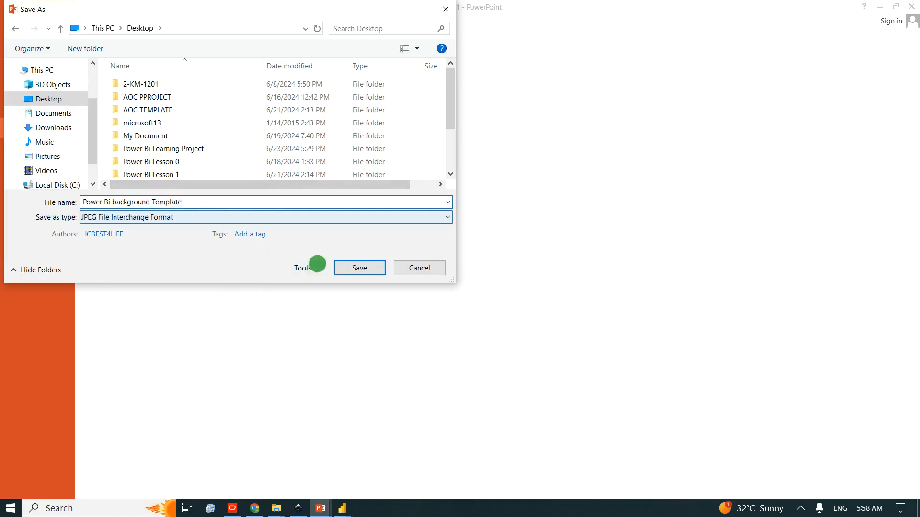
pyautogui.click(359, 268)
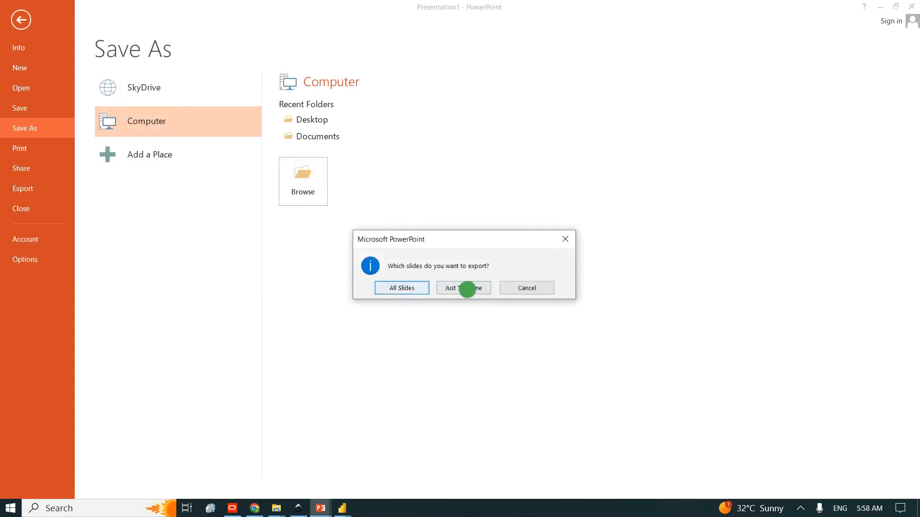
pyautogui.click(475, 288)
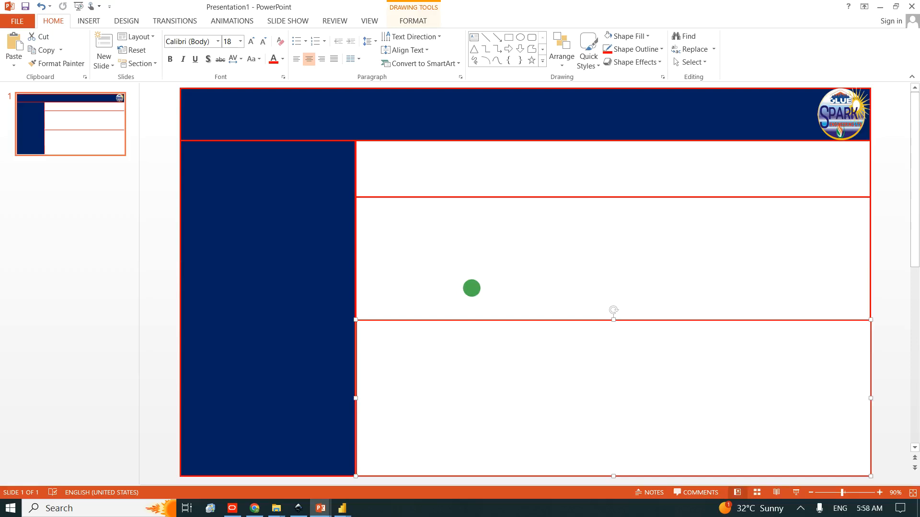
# - Minimize both PowerPoint windows, switch to the untitled Power BI Desktop report and expand the TASK table's fields
pyautogui.click(879, 7)
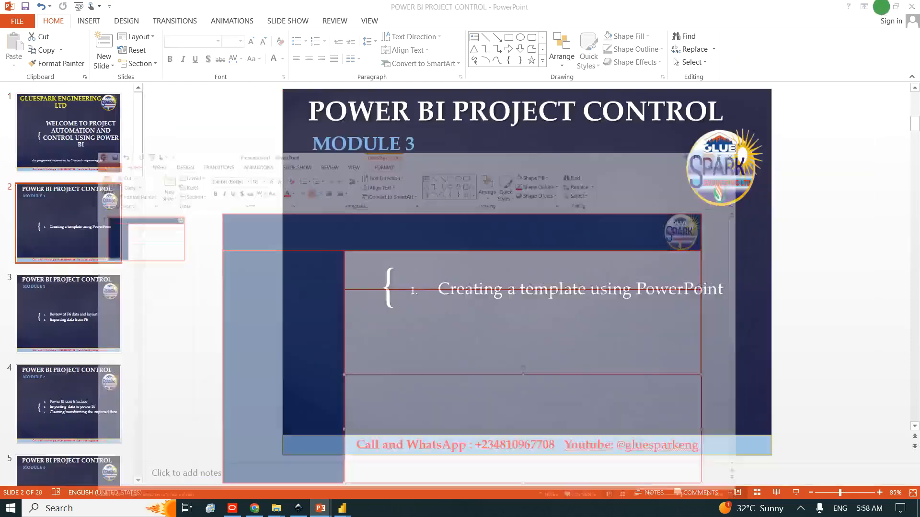
pyautogui.click(877, 6)
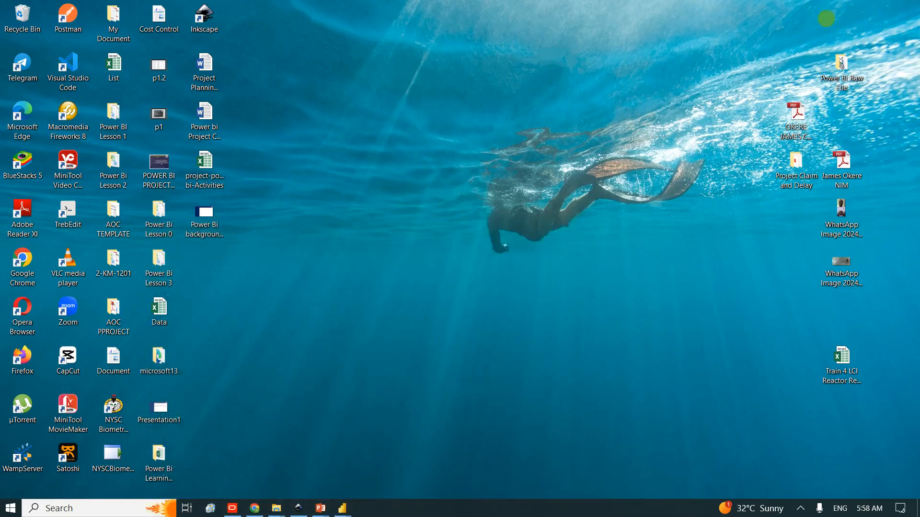
pyautogui.click(343, 509)
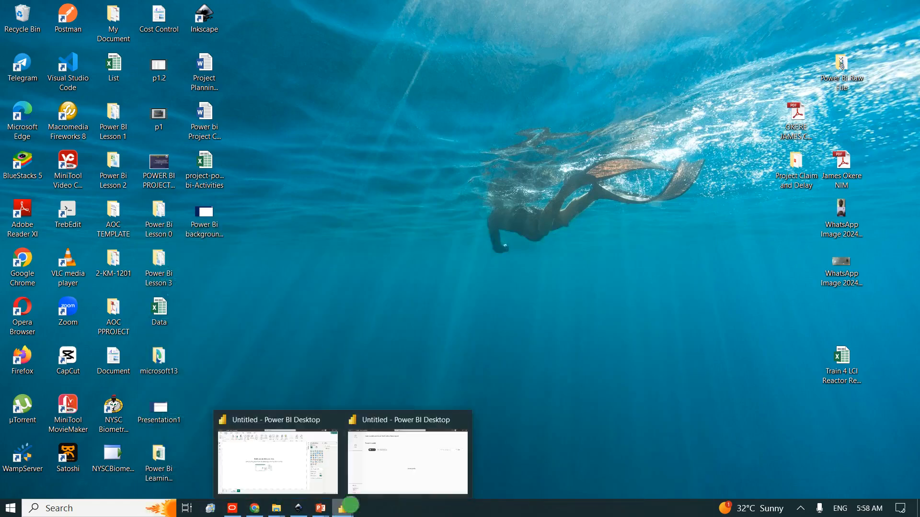
pyautogui.click(367, 466)
pyautogui.click(313, 456)
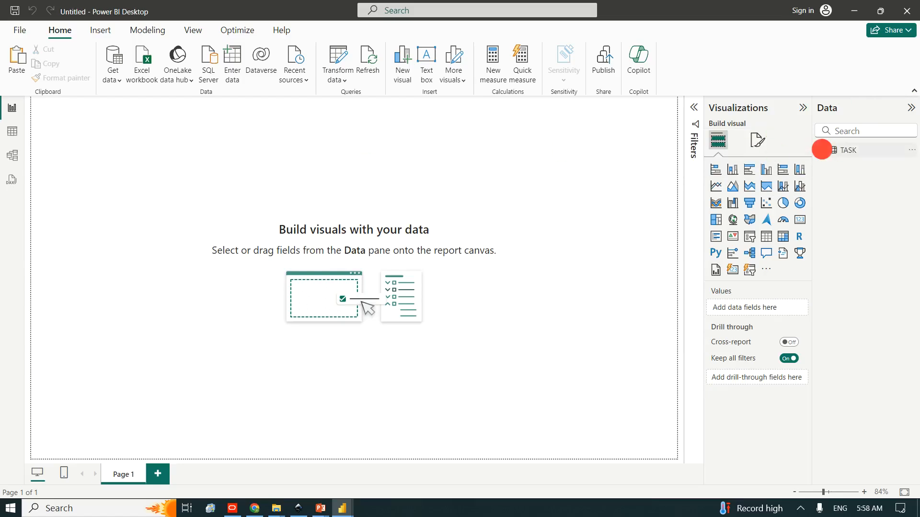
pyautogui.click(822, 149)
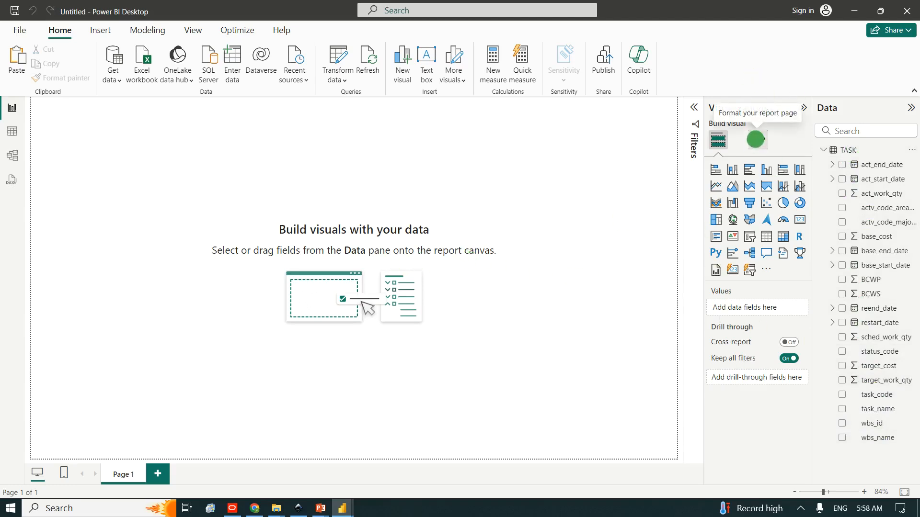
# - Set the report page's canvas background image to "Power Bi background Template" from the Desktop
pyautogui.click(758, 140)
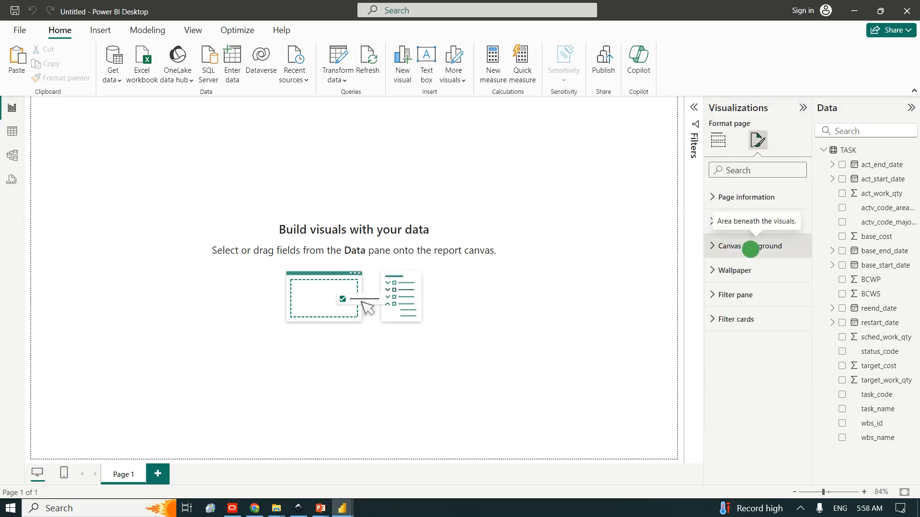
pyautogui.click(750, 247)
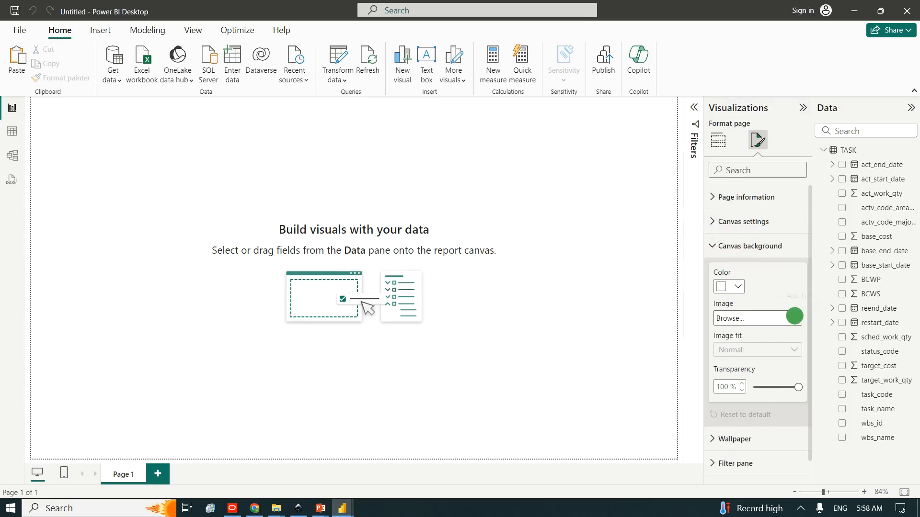
pyautogui.click(795, 316)
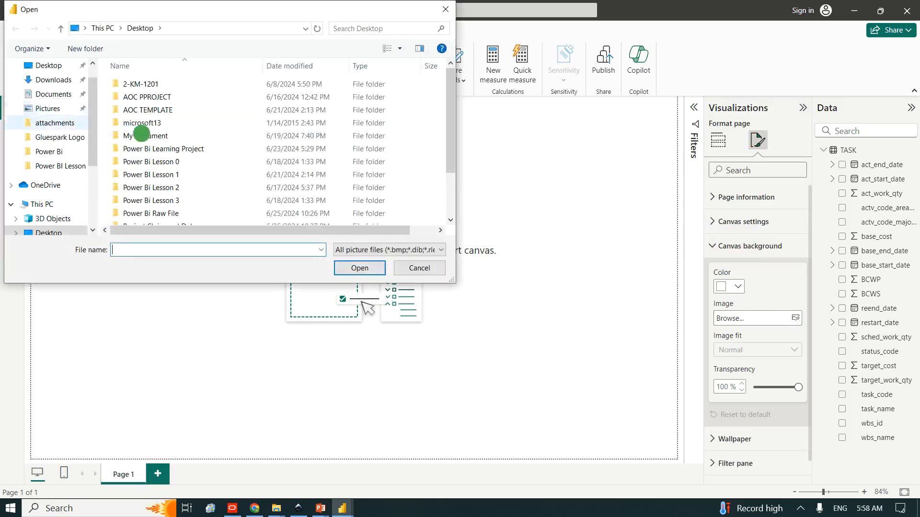
pyautogui.scroll(-2, 179, 160)
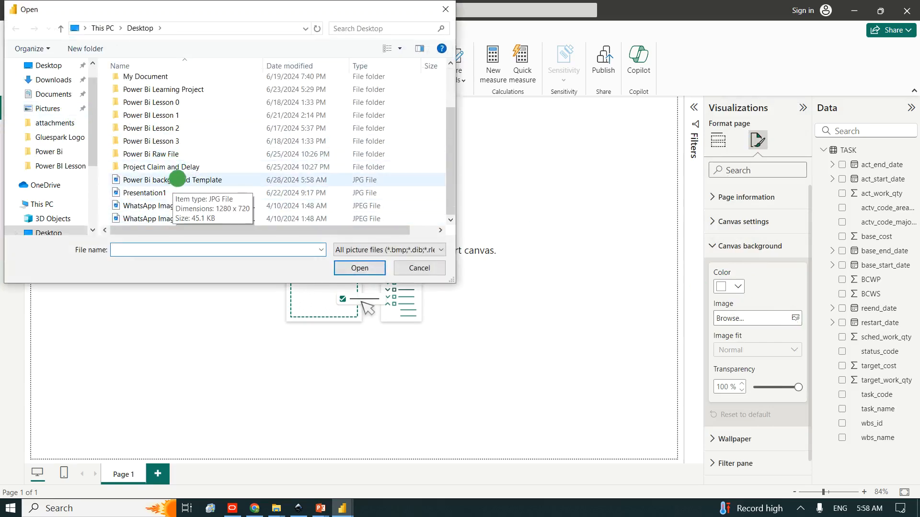
pyautogui.doubleClick(197, 180)
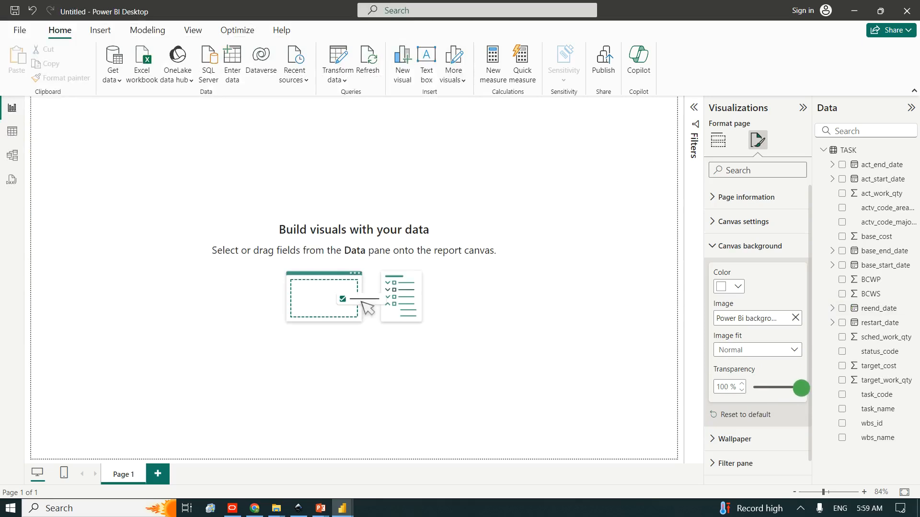
# - Set the canvas background's transparency to 3% and its image fit to Fit
pyautogui.moveTo(801, 391); pyautogui.dragTo(755, 398)
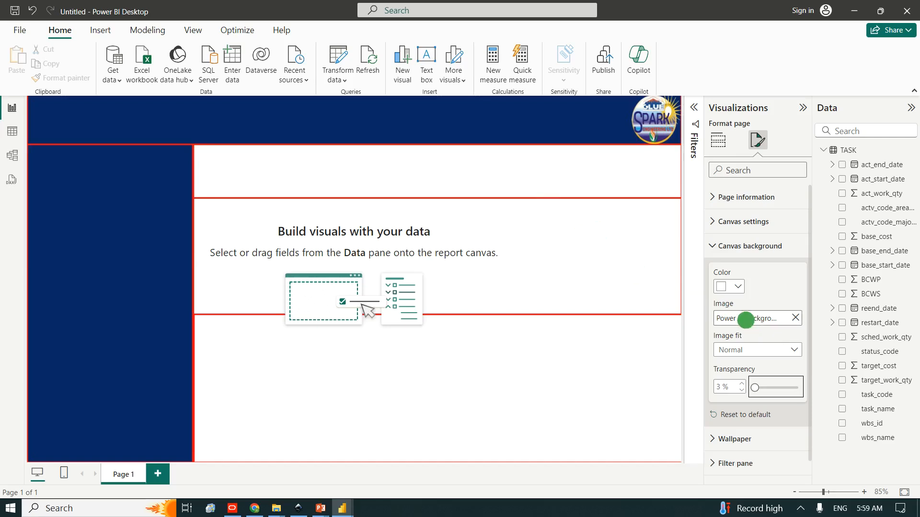
pyautogui.click(740, 349)
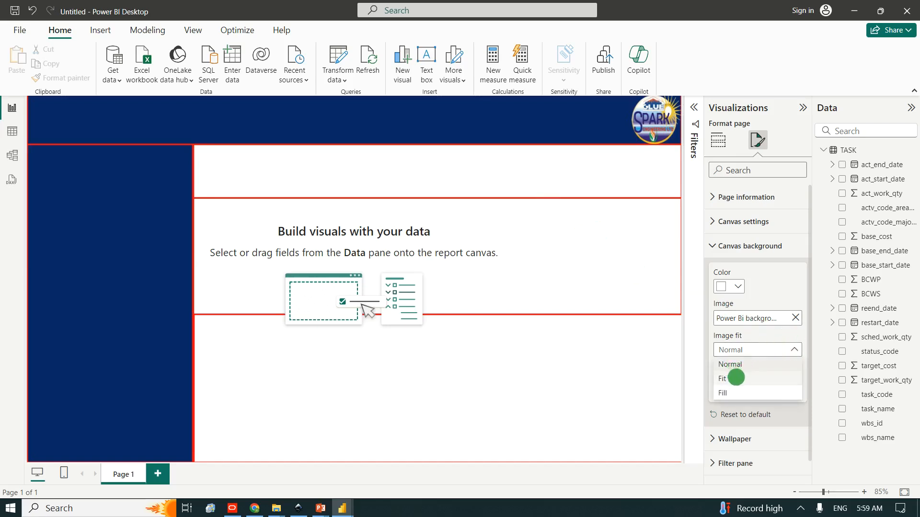
pyautogui.click(736, 378)
pyautogui.click(502, 146)
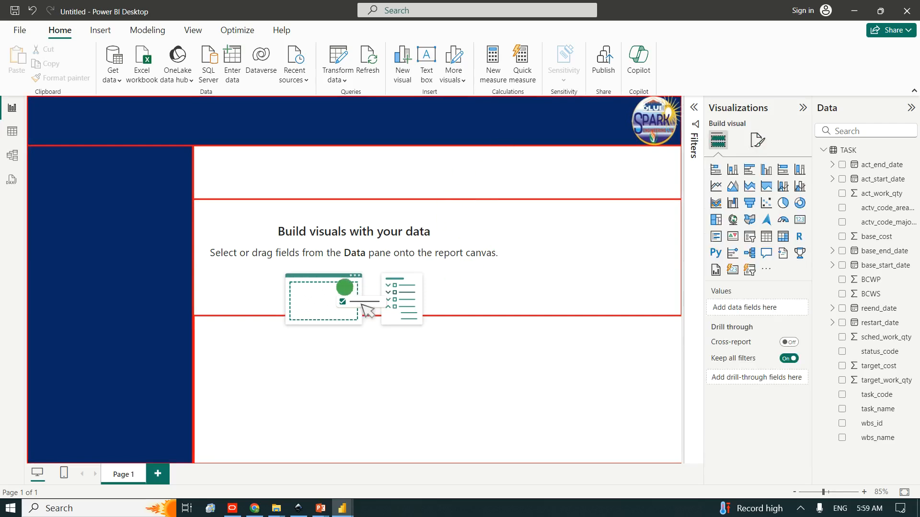